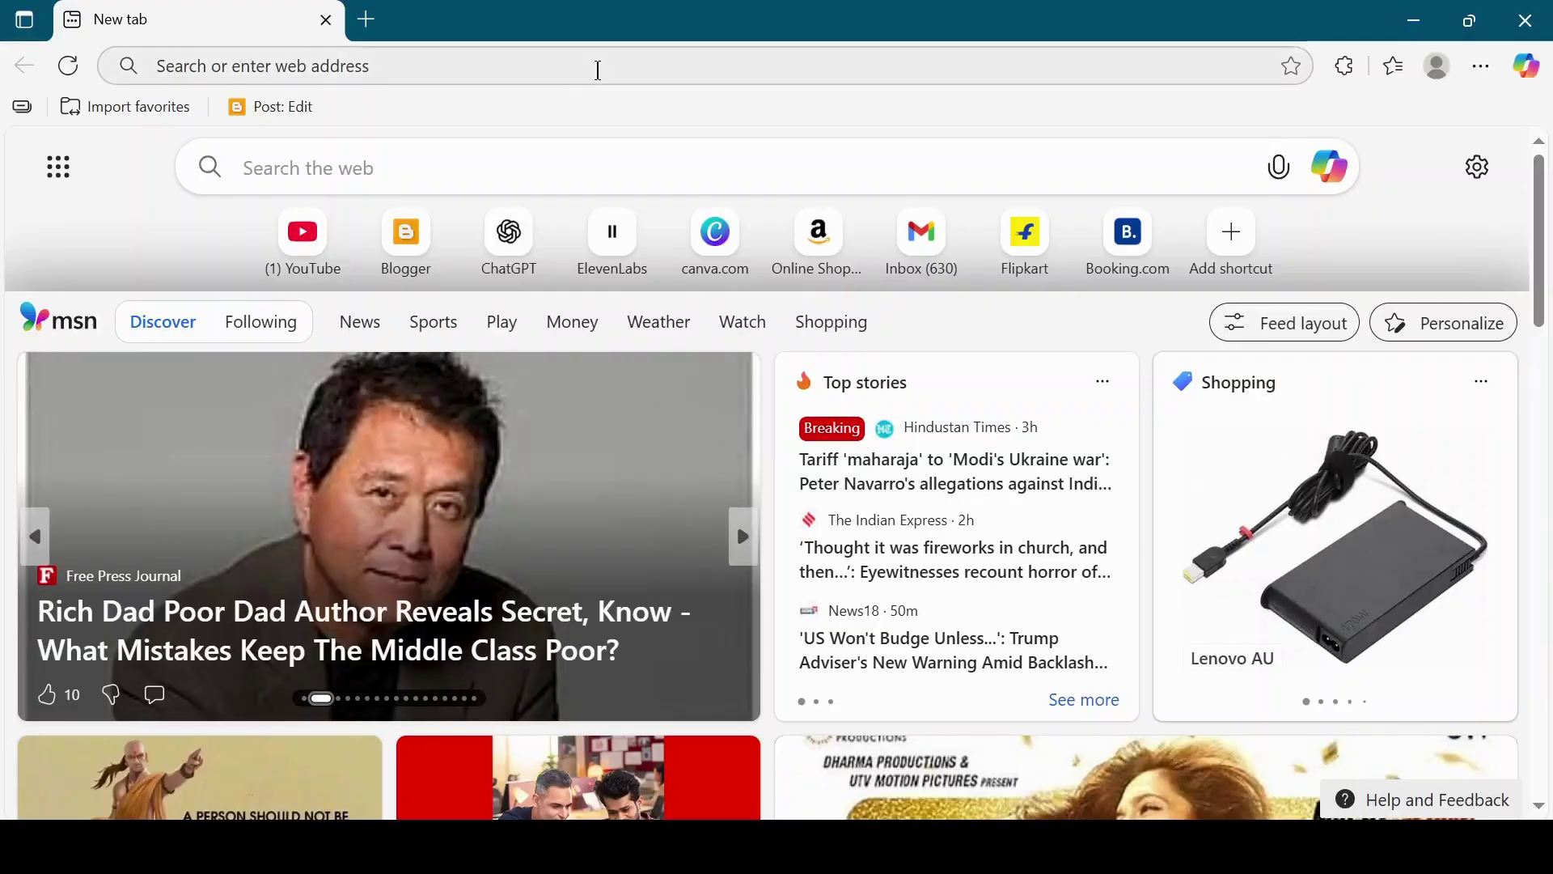
Search Google for 'google flow' and open the Google Labs FX page at labs.google/fx.
click(599, 70)
text(google.com)
key(Return)
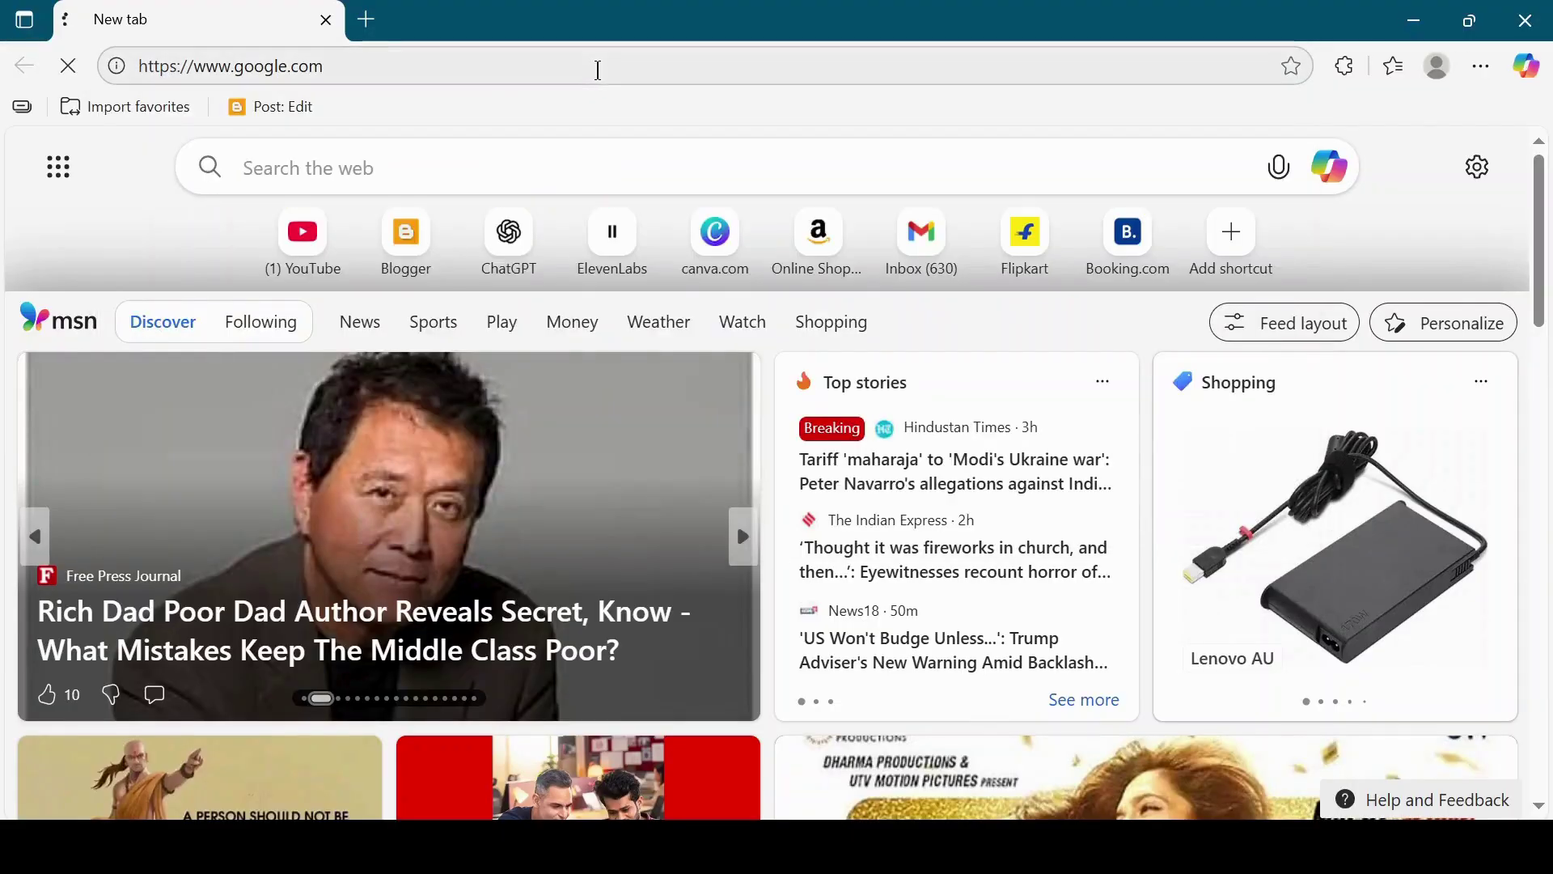
text(google)
key(Down)
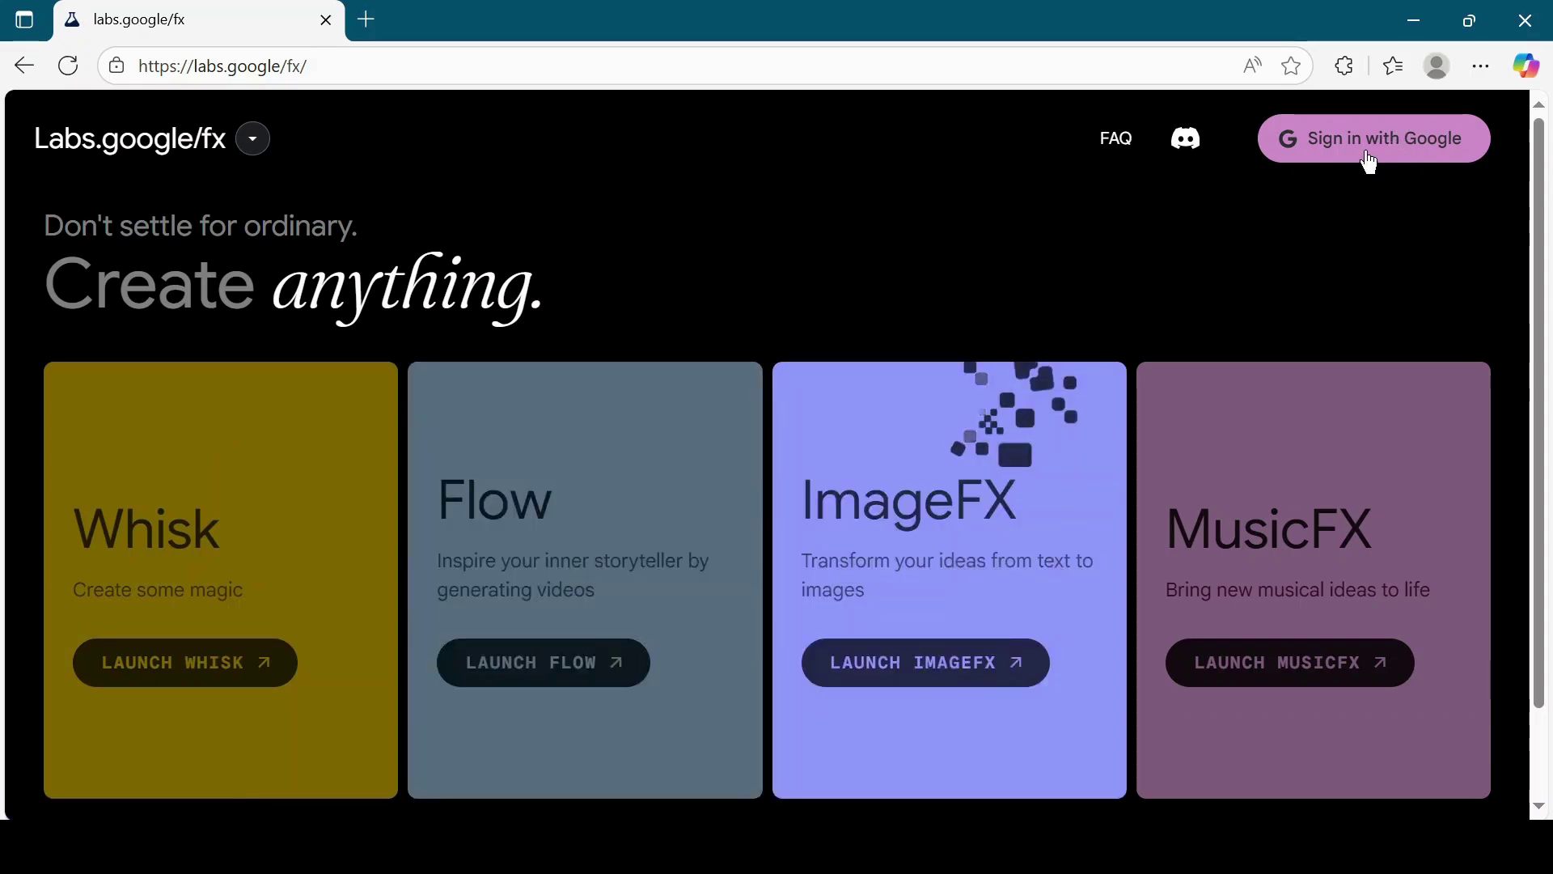
Sign in to Google Labs with the Google account and launch Flow.
click(1373, 160)
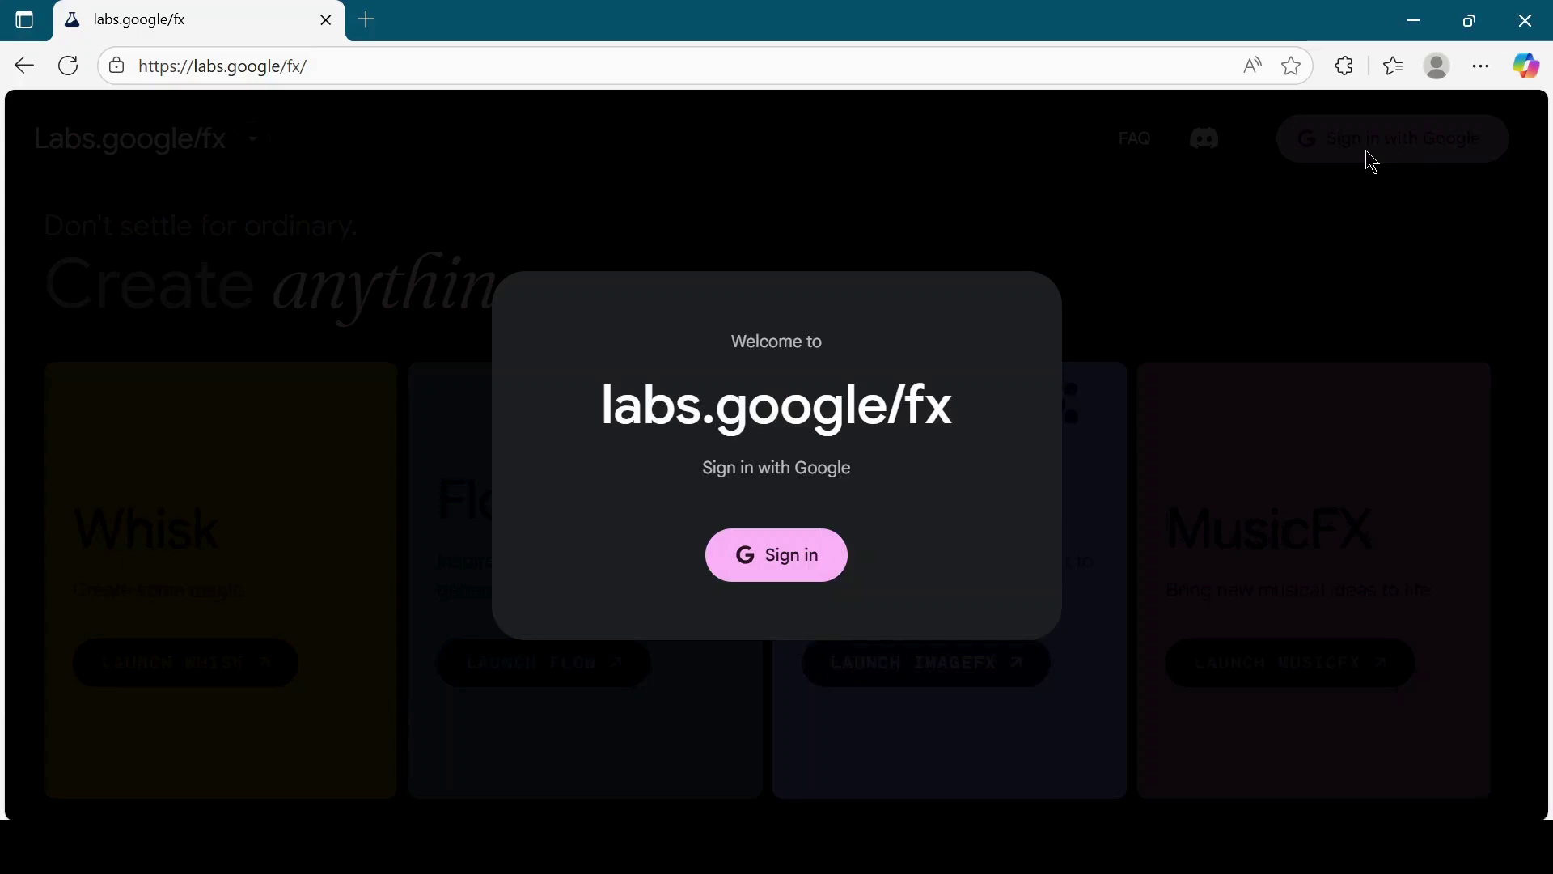
click(801, 567)
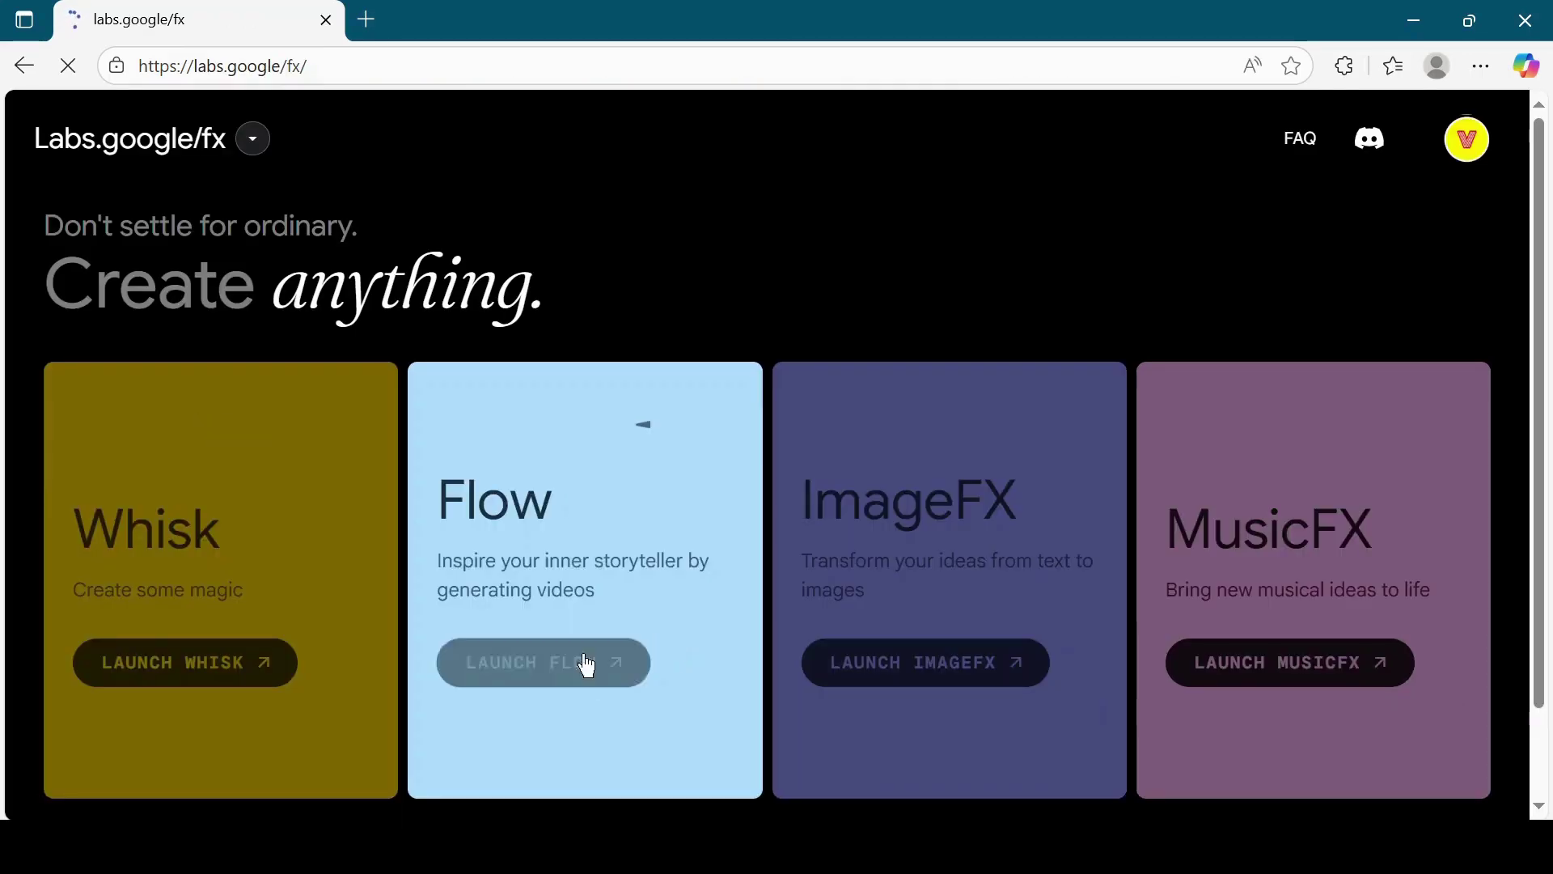
click(557, 672)
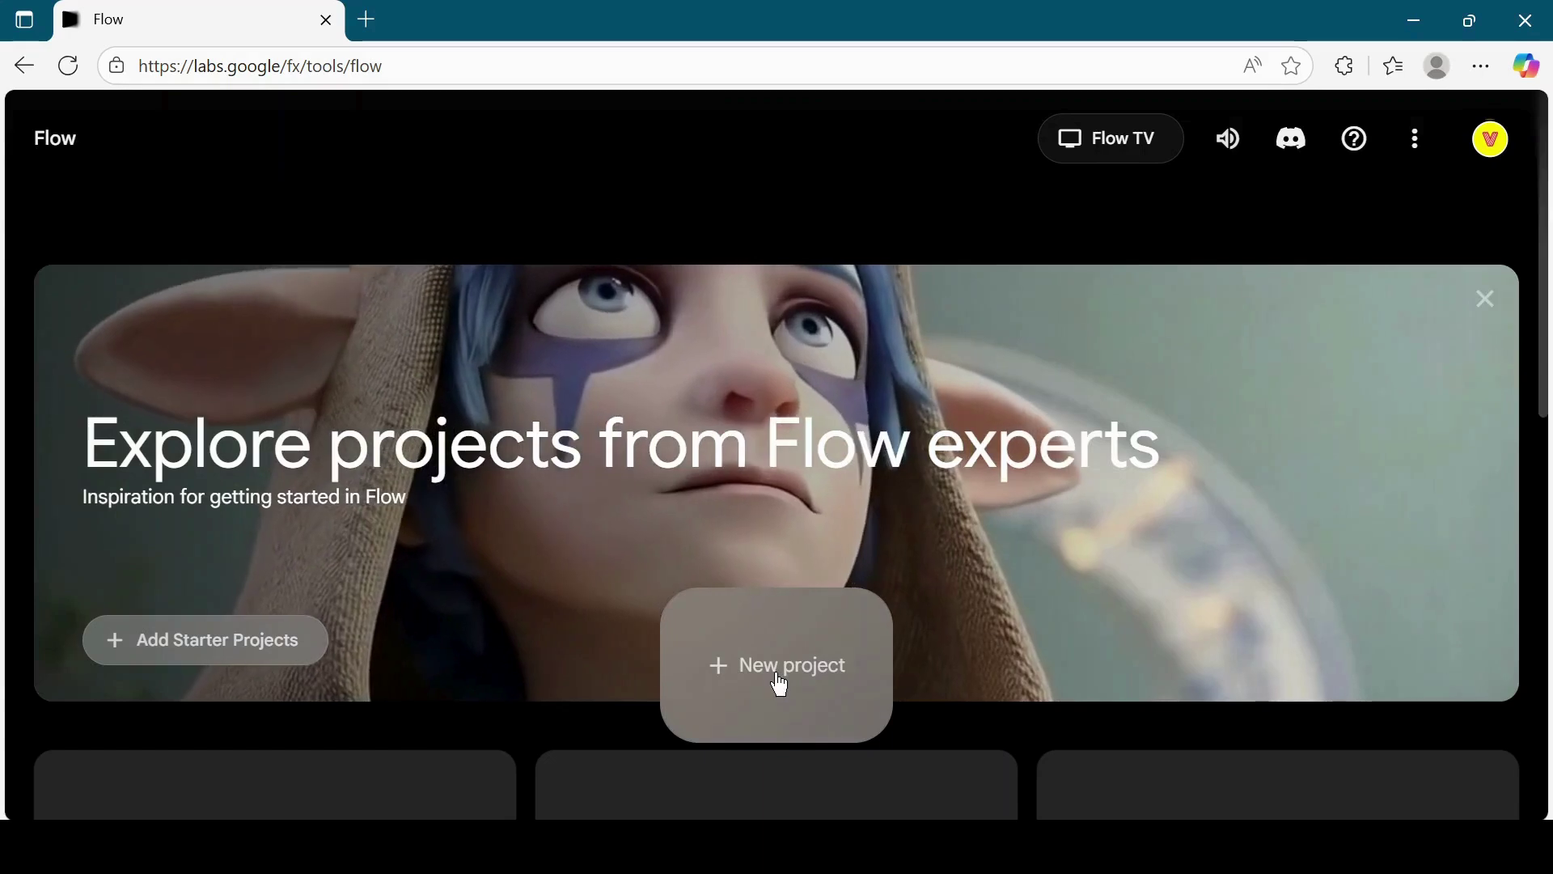
Create a new Flow project, keep Text to Video mode, and check the Veo 3 - Fast output settings.
click(777, 670)
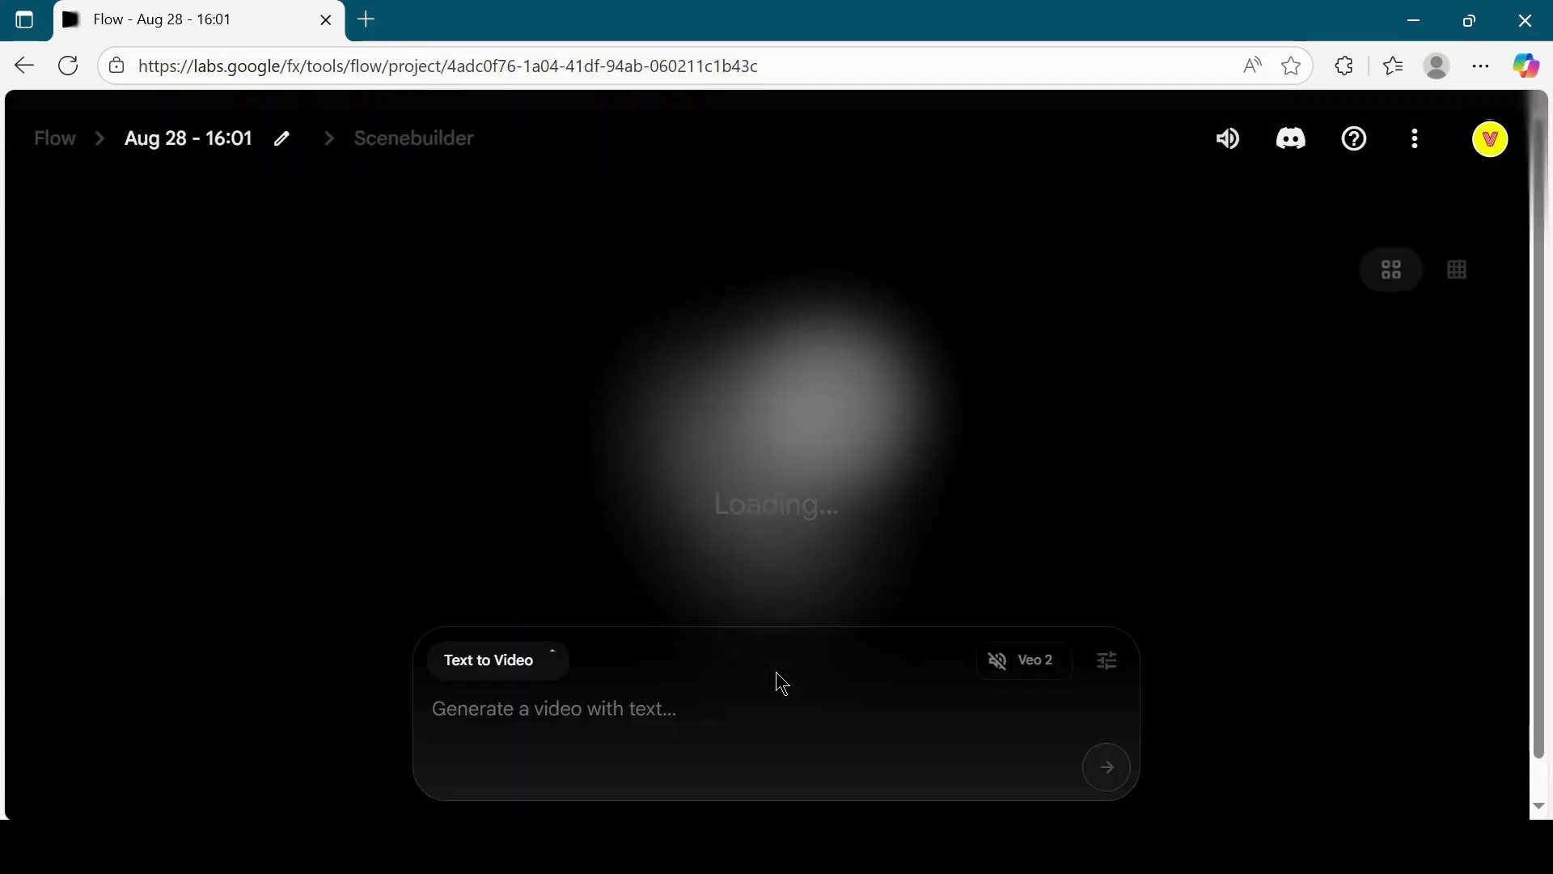
click(558, 671)
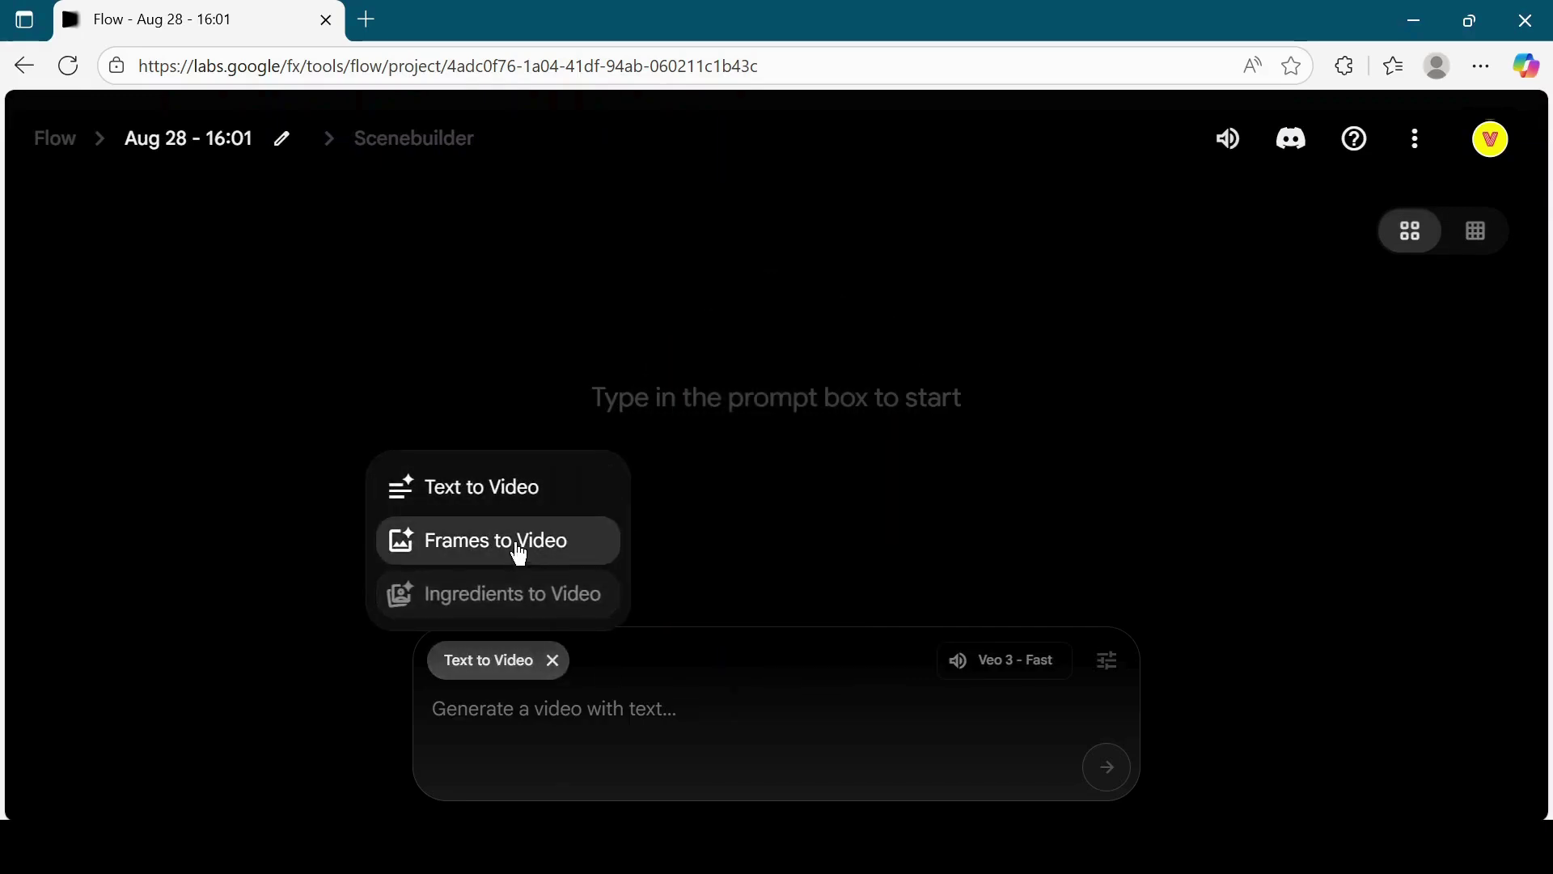
click(795, 690)
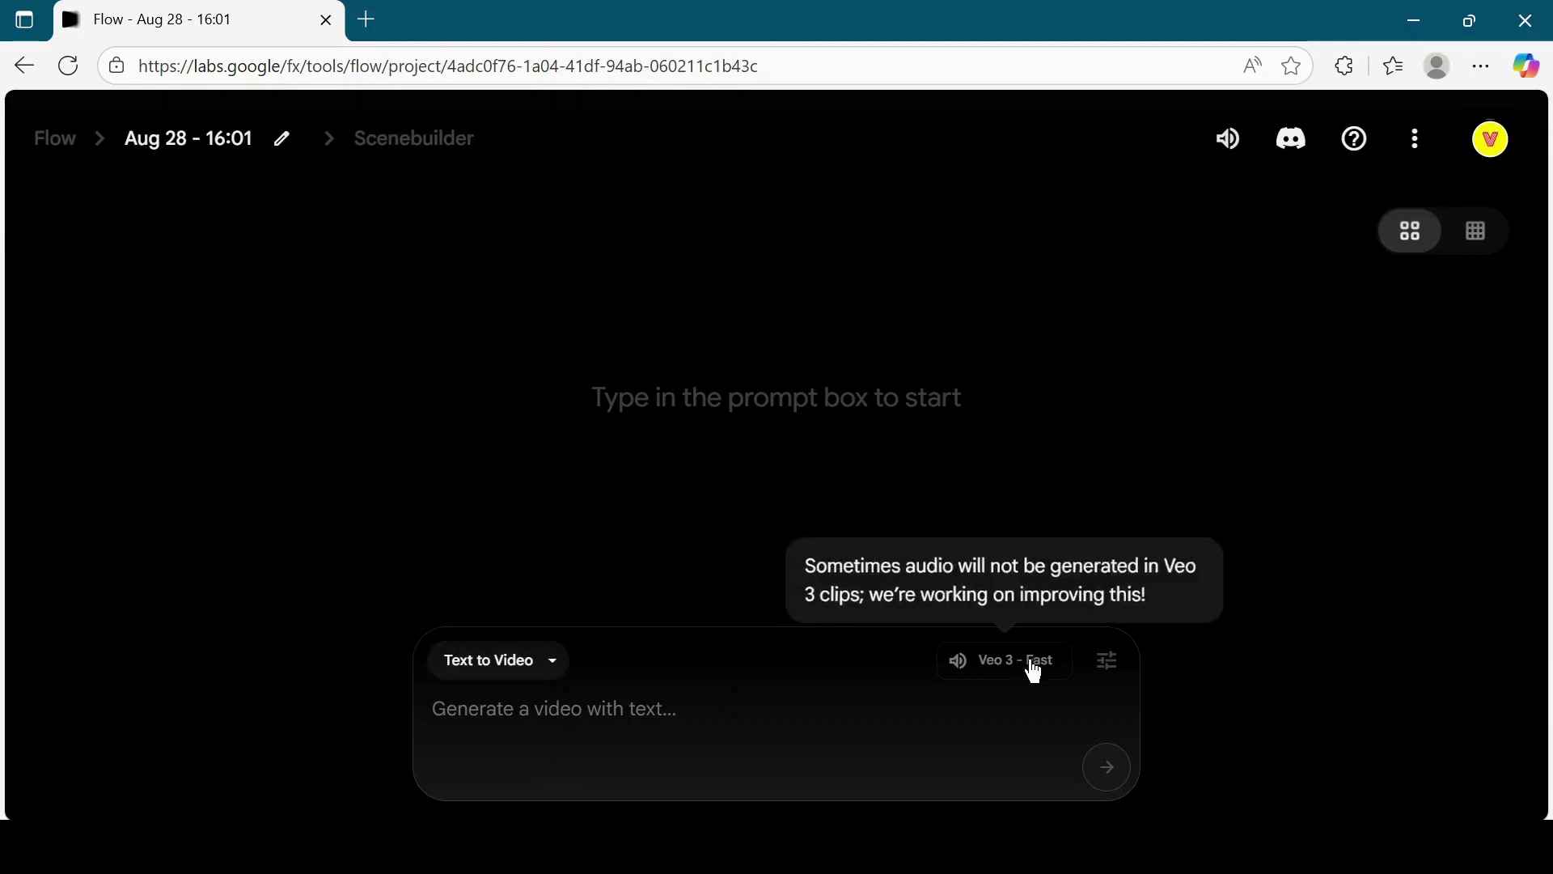
click(1020, 662)
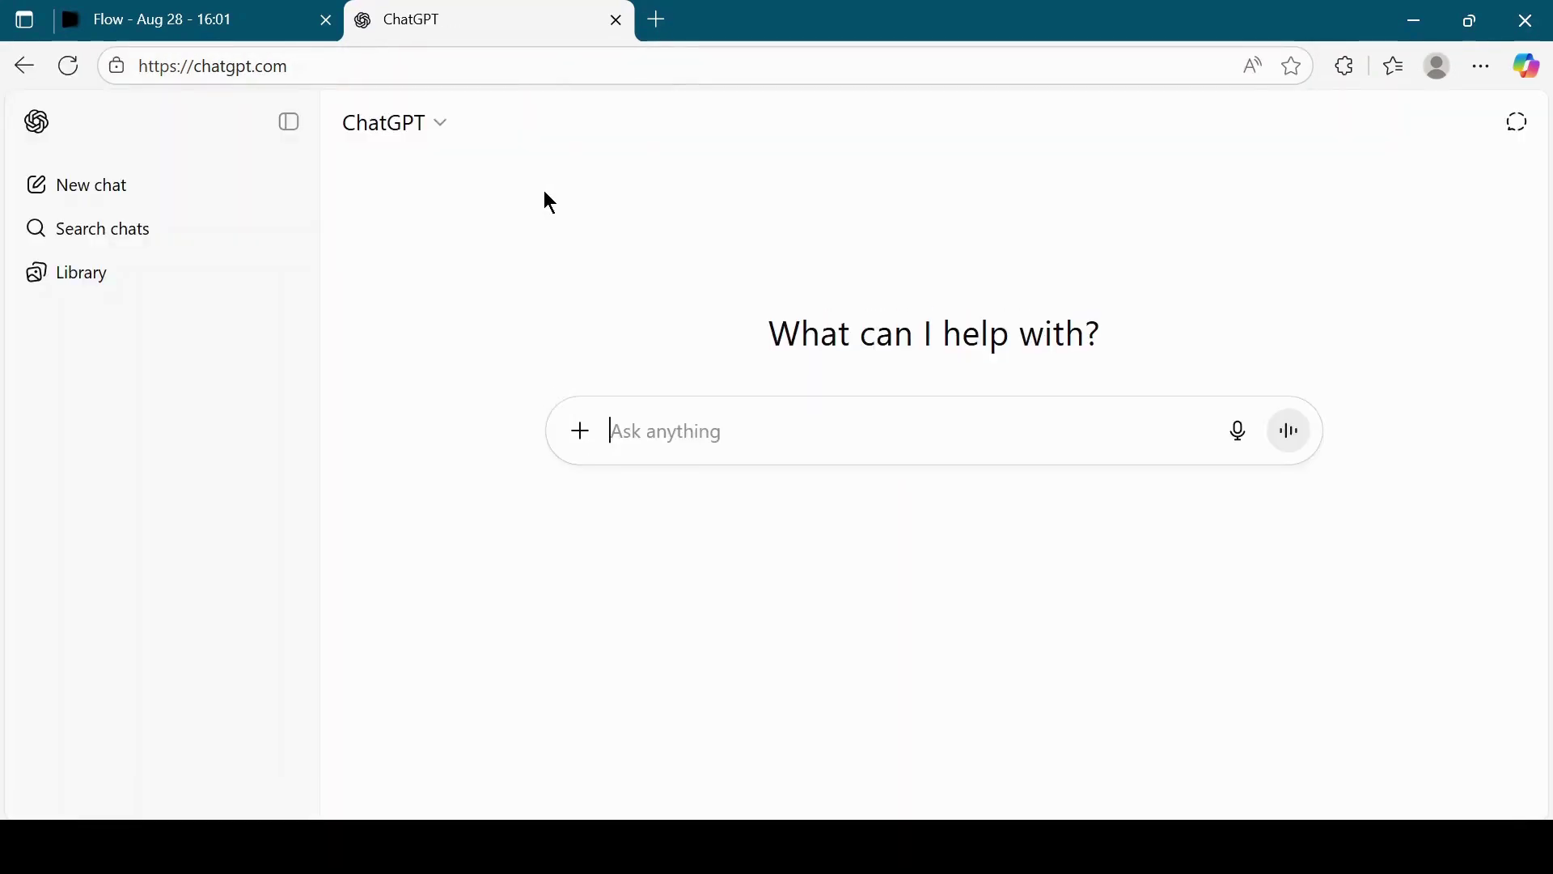
Ask ChatGPT for a shark-attacking-a-ship video prompt and copy the prompt it returns.
text(give me the prompt to generate a video shark fish is attacking on ship)
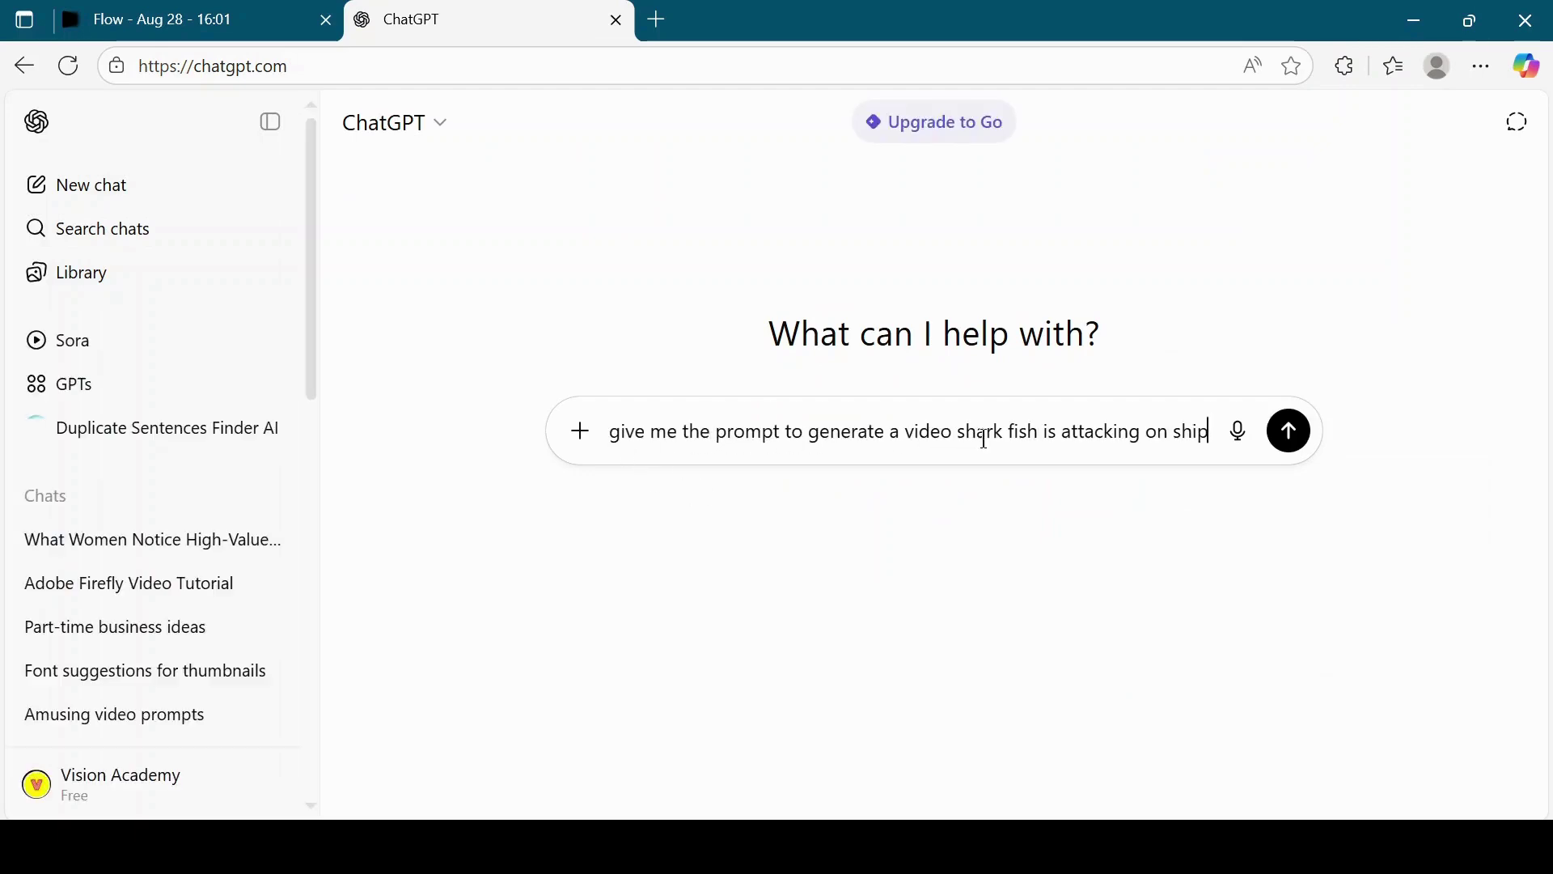
click(1289, 432)
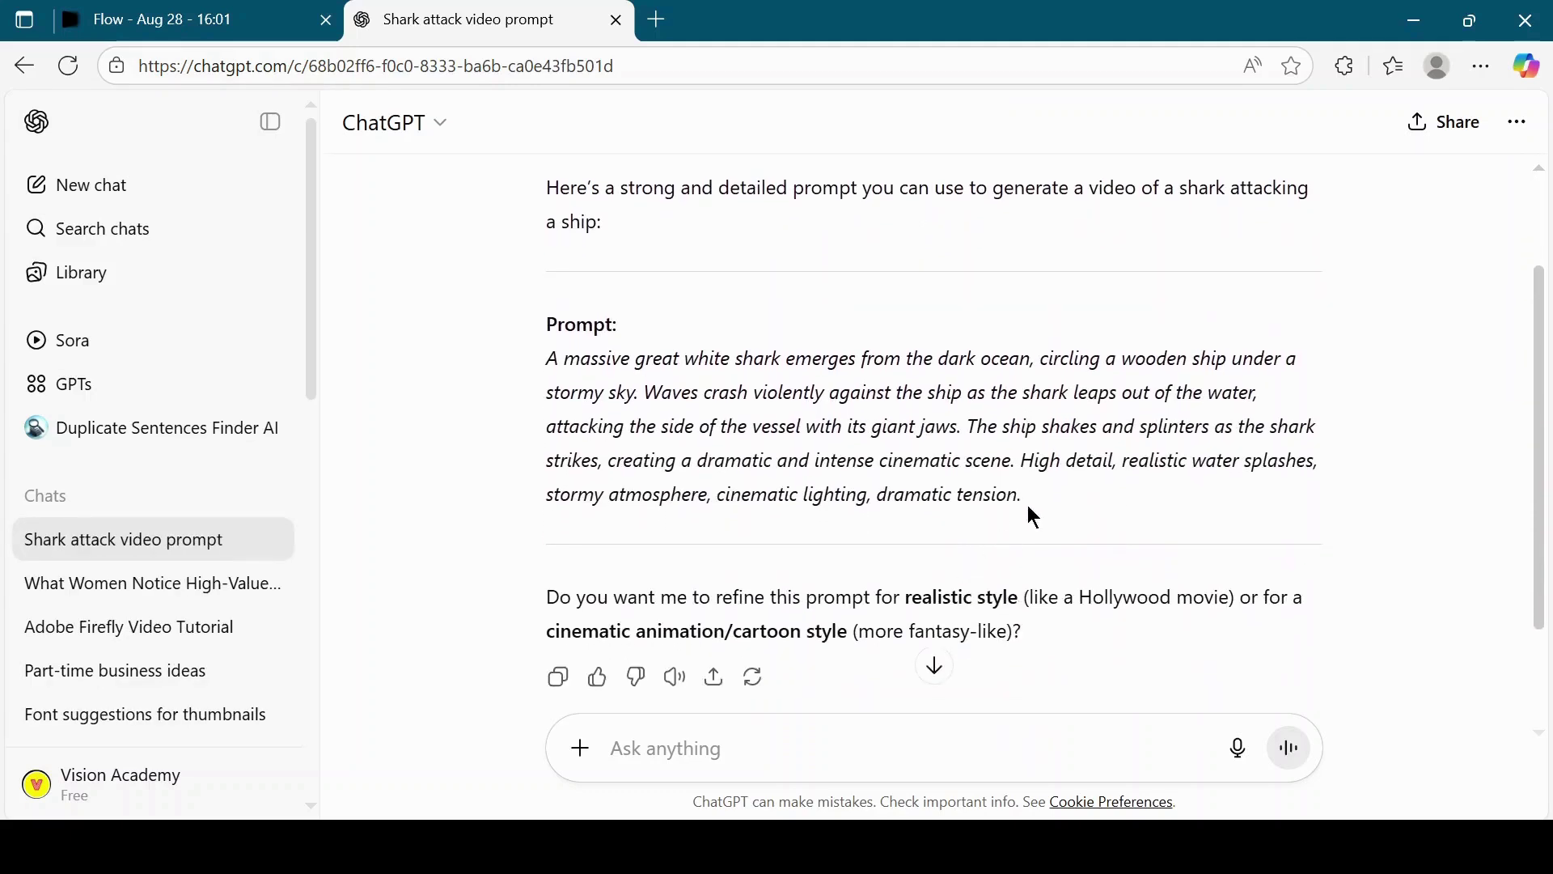
drag(1032, 498, 523, 379)
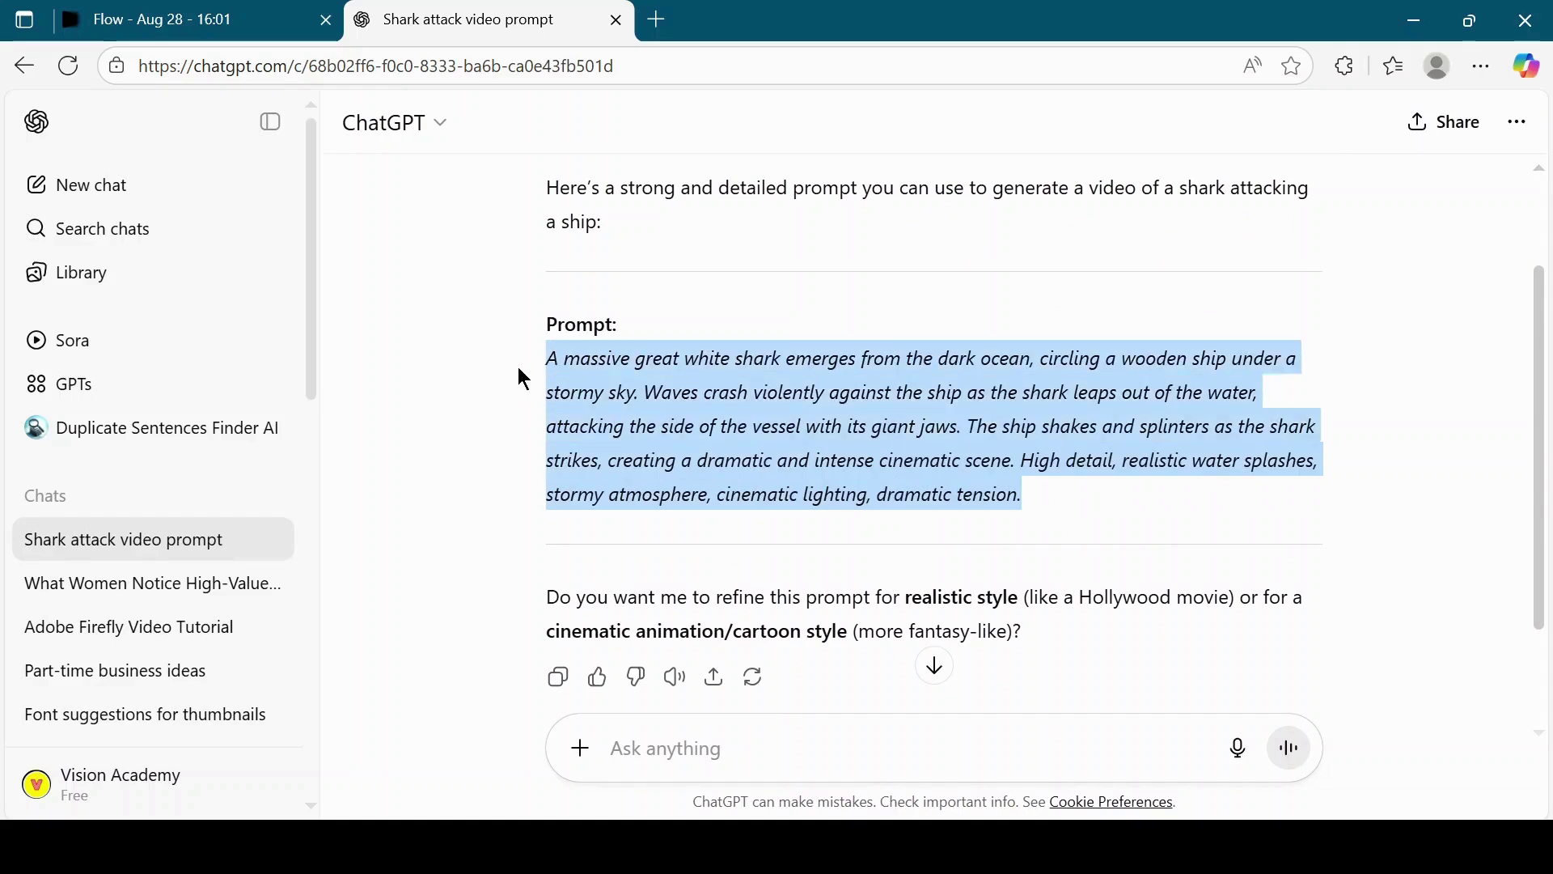
right_click(805, 377)
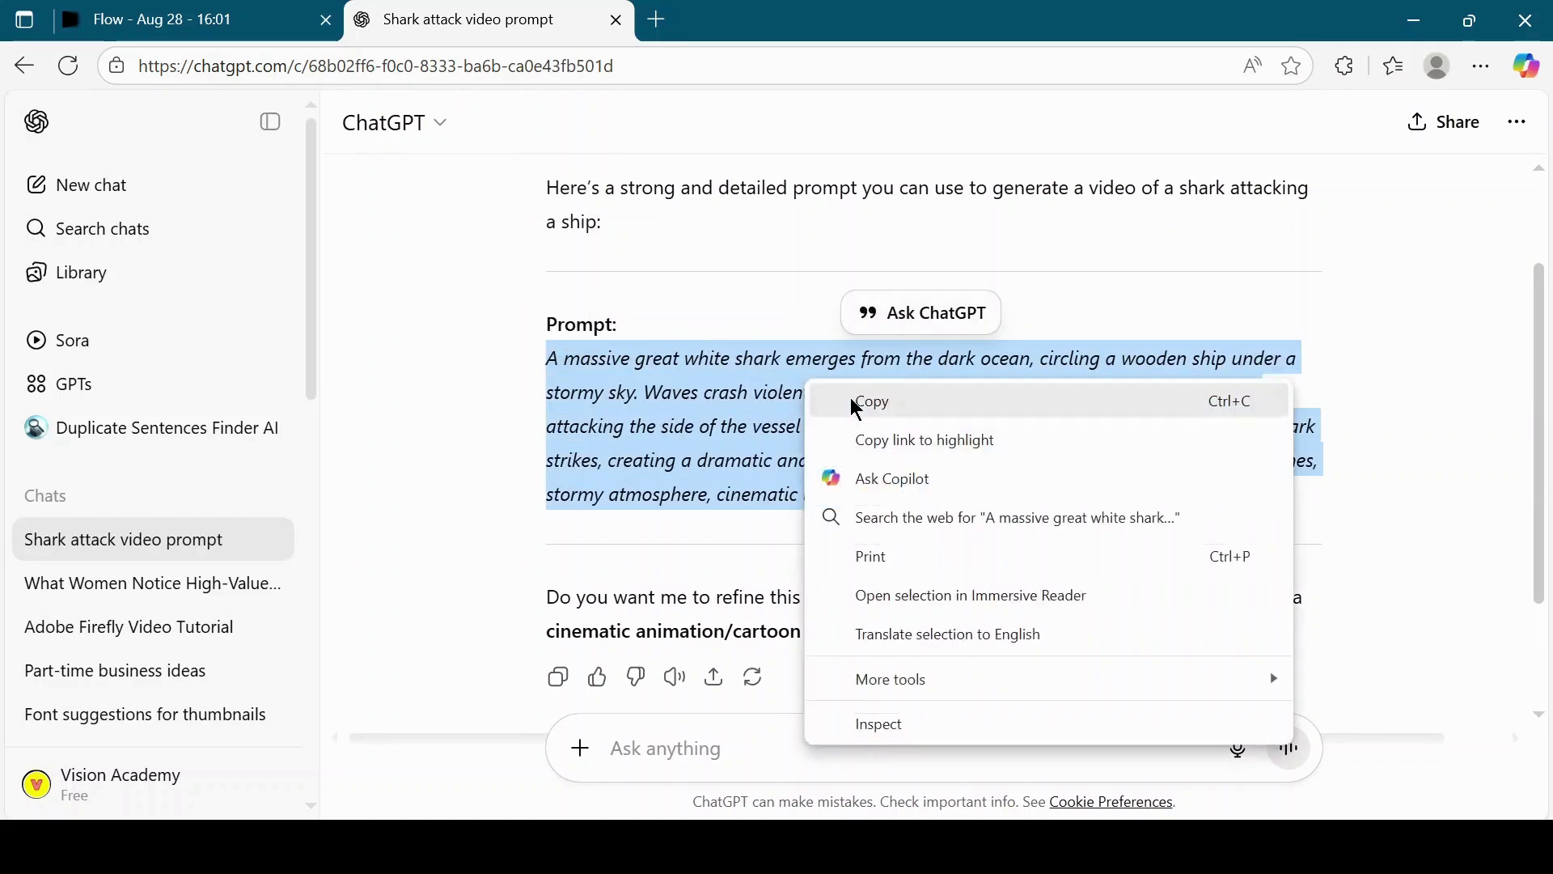
click(862, 403)
Paste the shark attack prompt into the Flow project and generate the video.
click(209, 36)
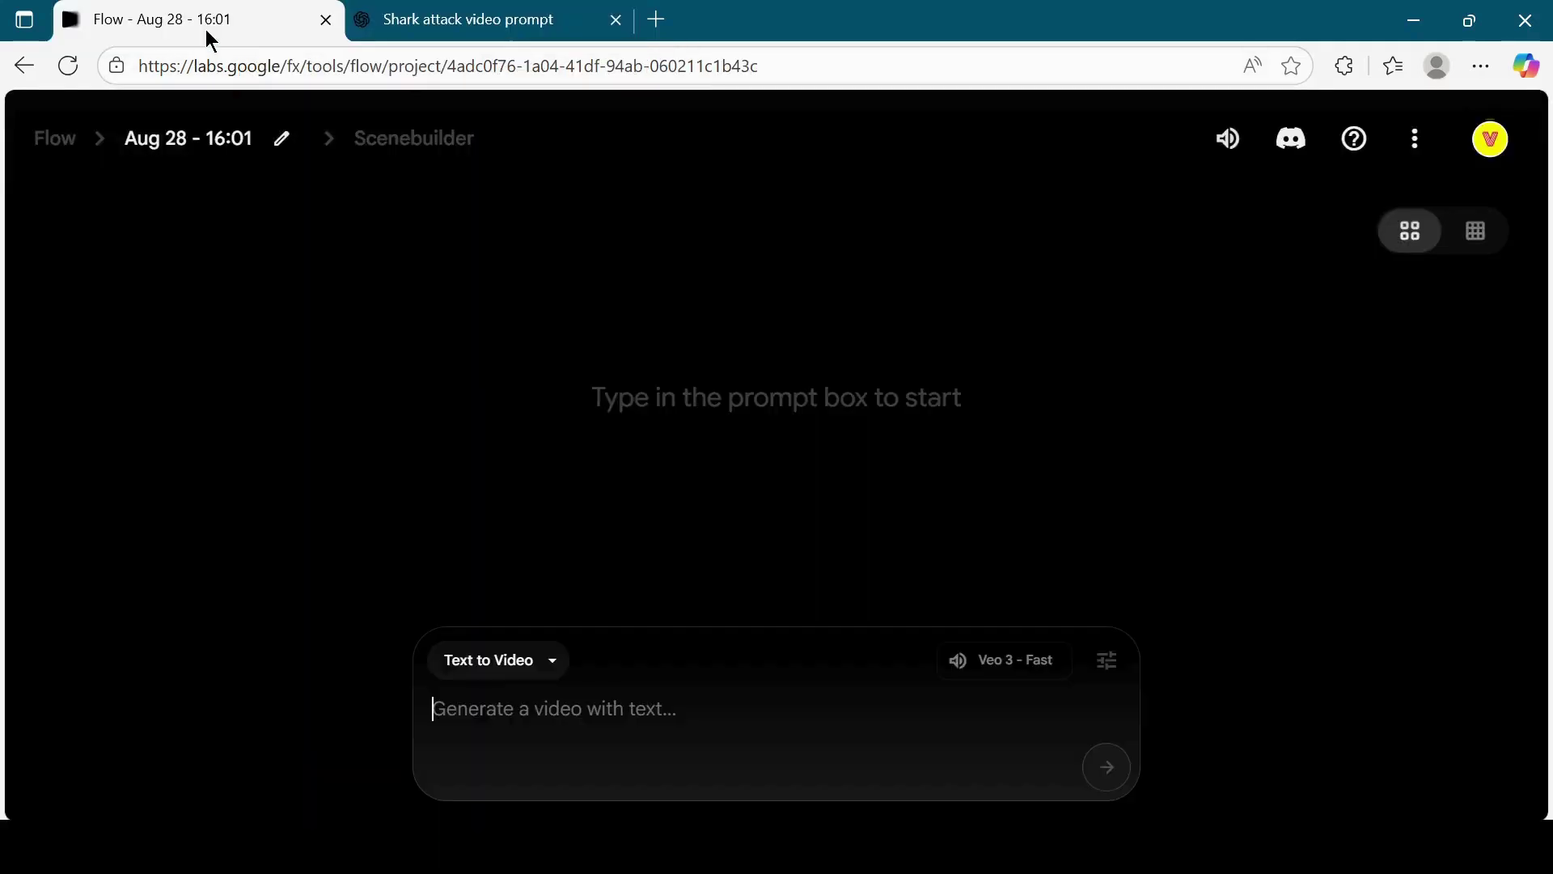
click(550, 694)
key(ctrl+v)
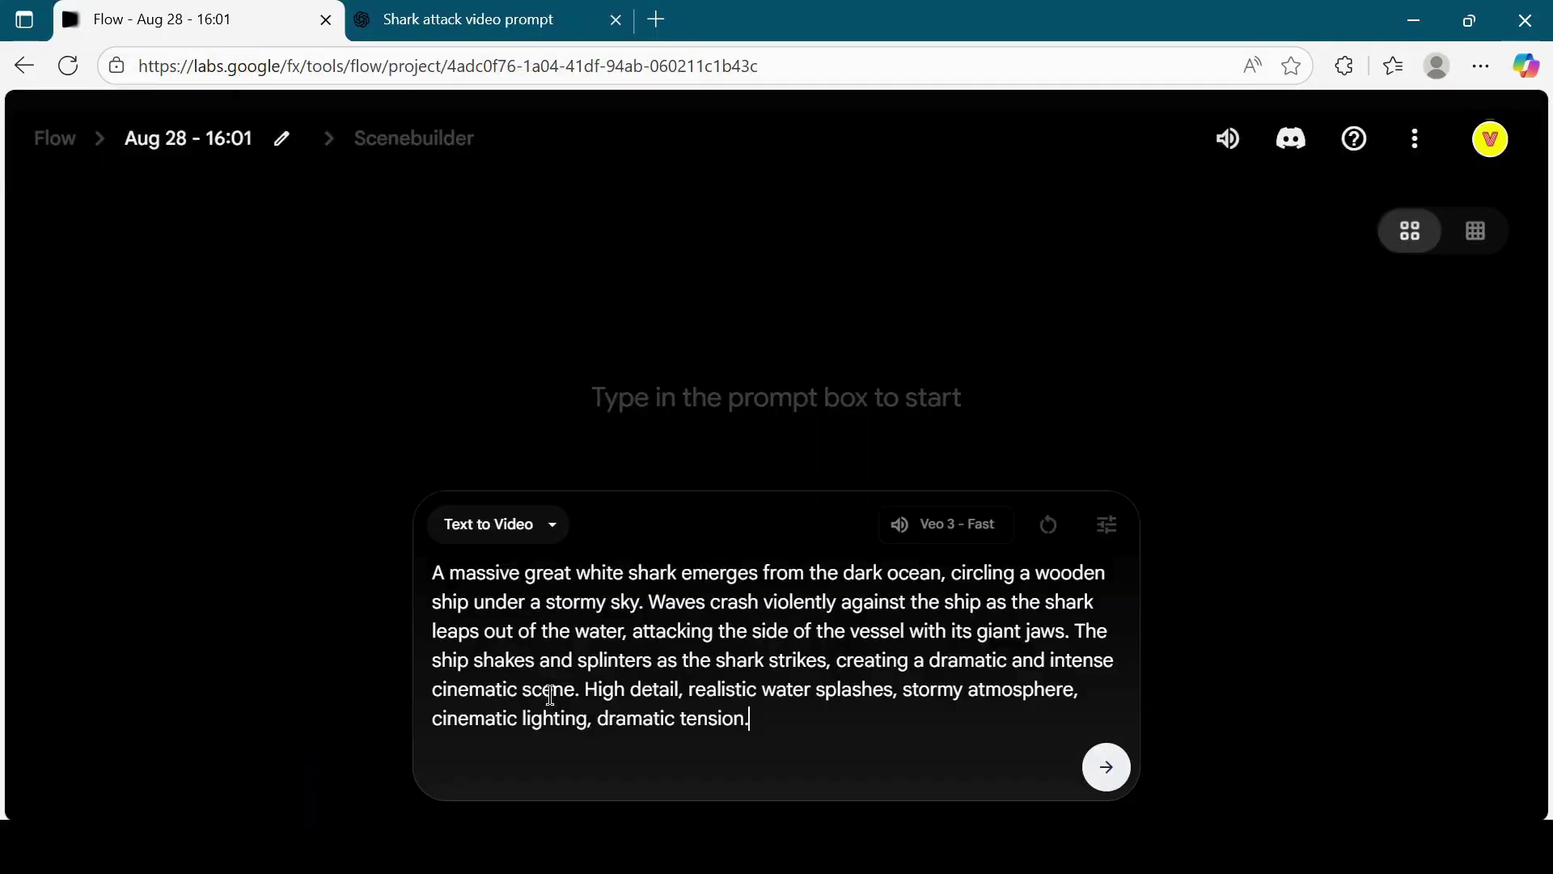
click(1114, 786)
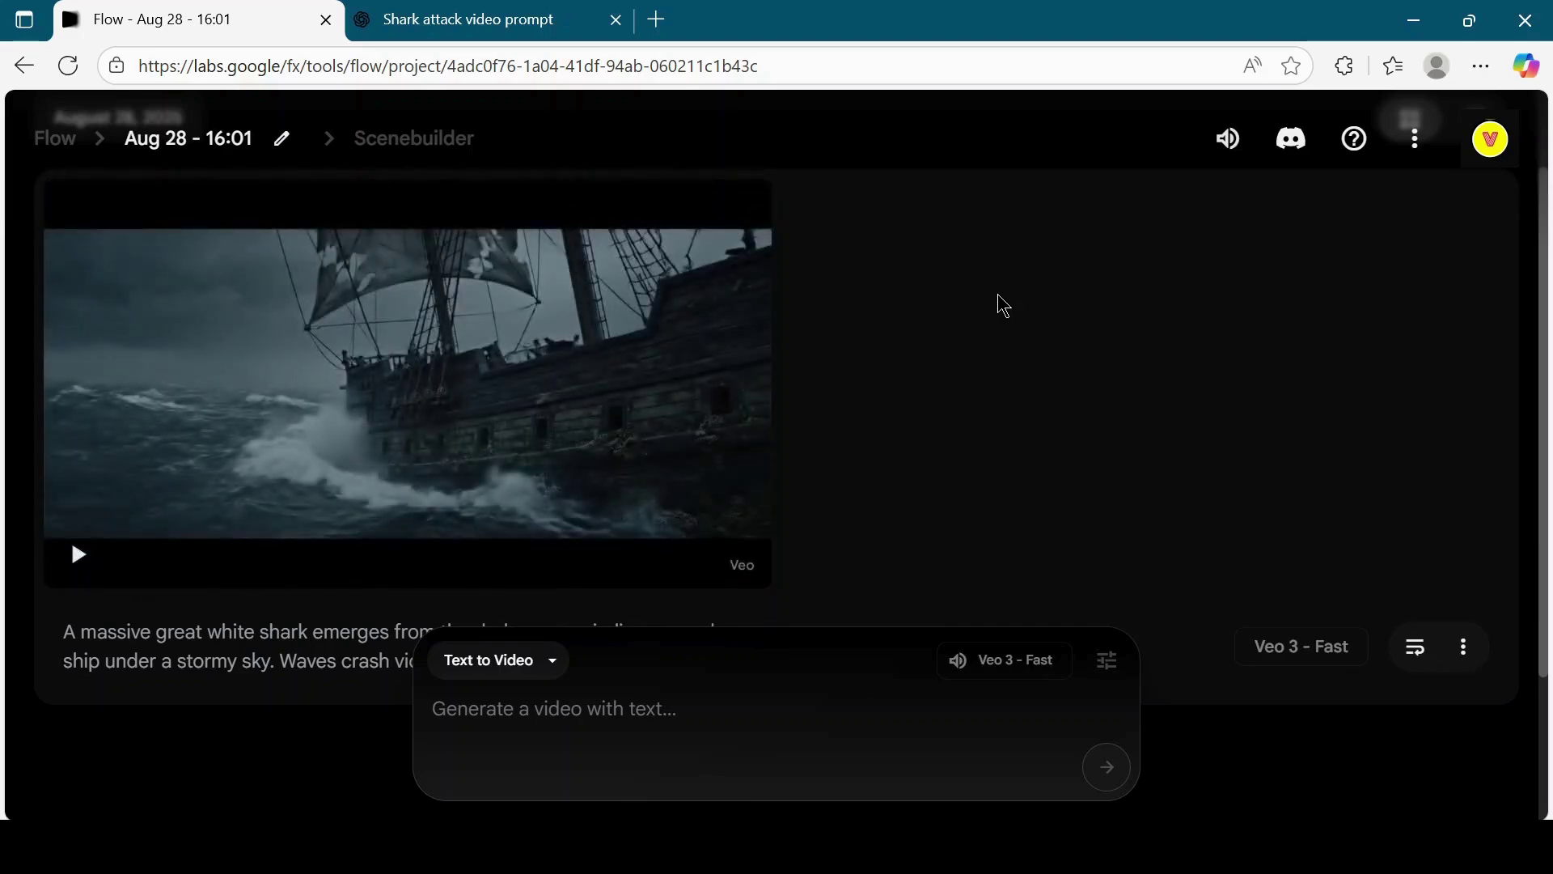
Play the generated shark attack video and bring up its download size choices.
mouse_move(73, 544)
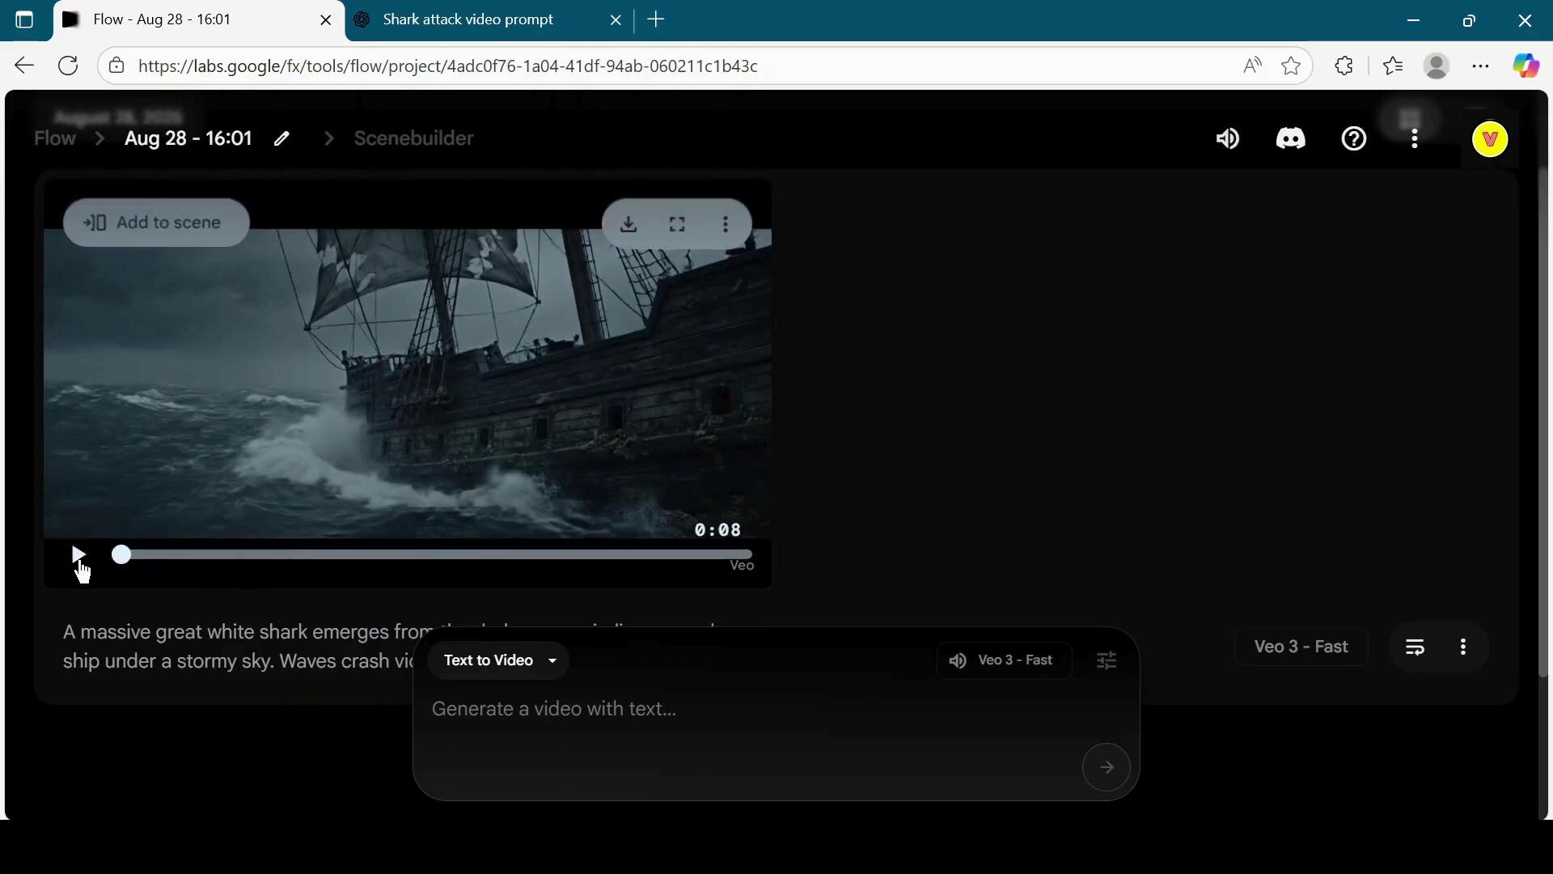
click(79, 556)
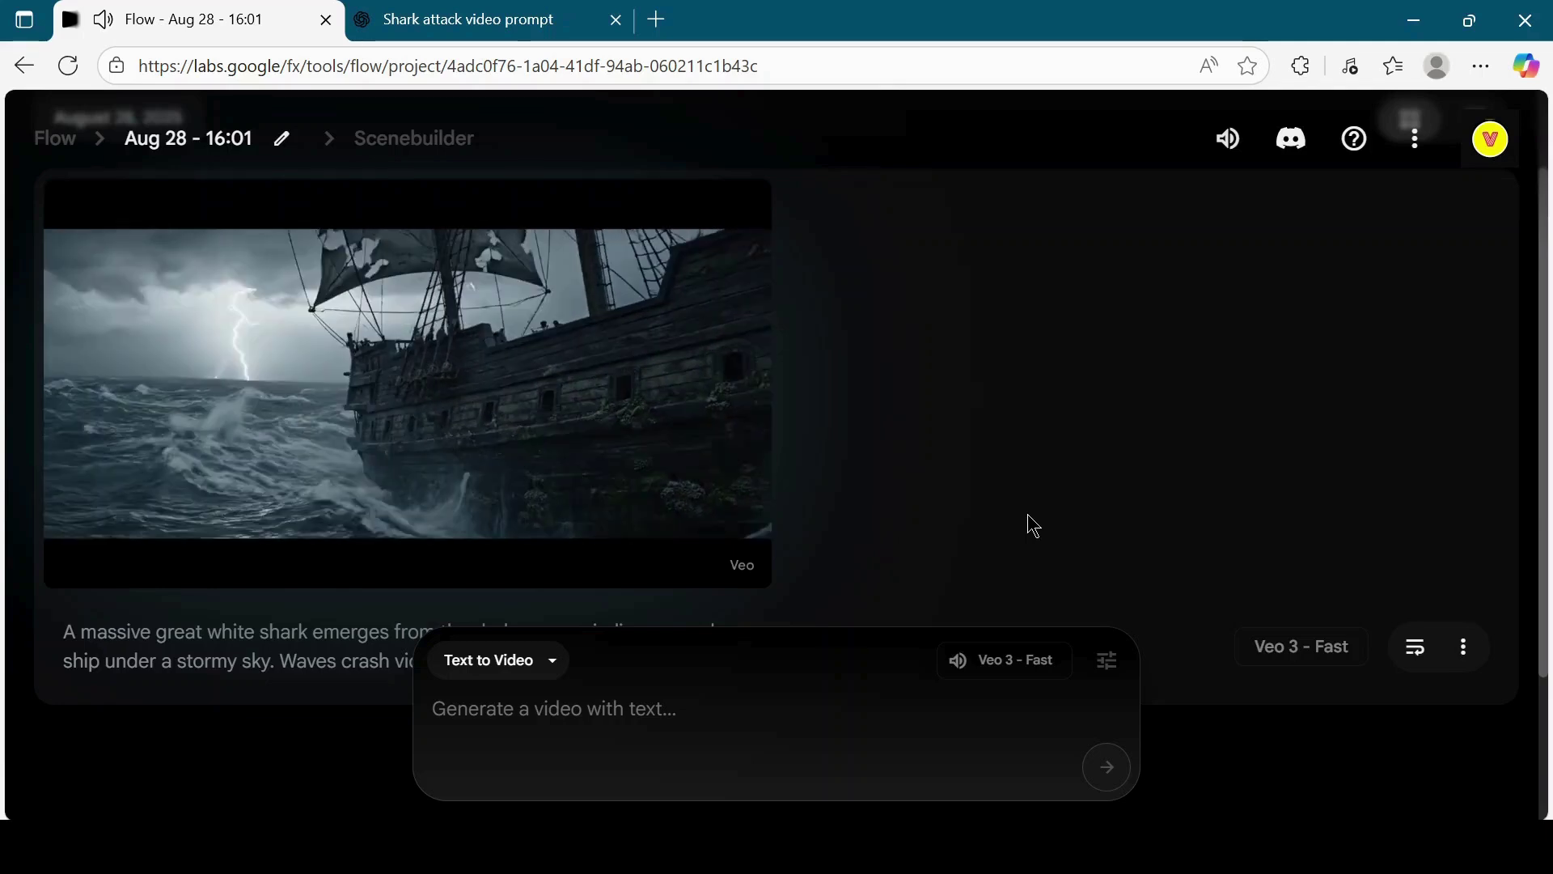
scroll(779, 299, up, 2)
scroll(783, 307, down, 1)
mouse_move(631, 297)
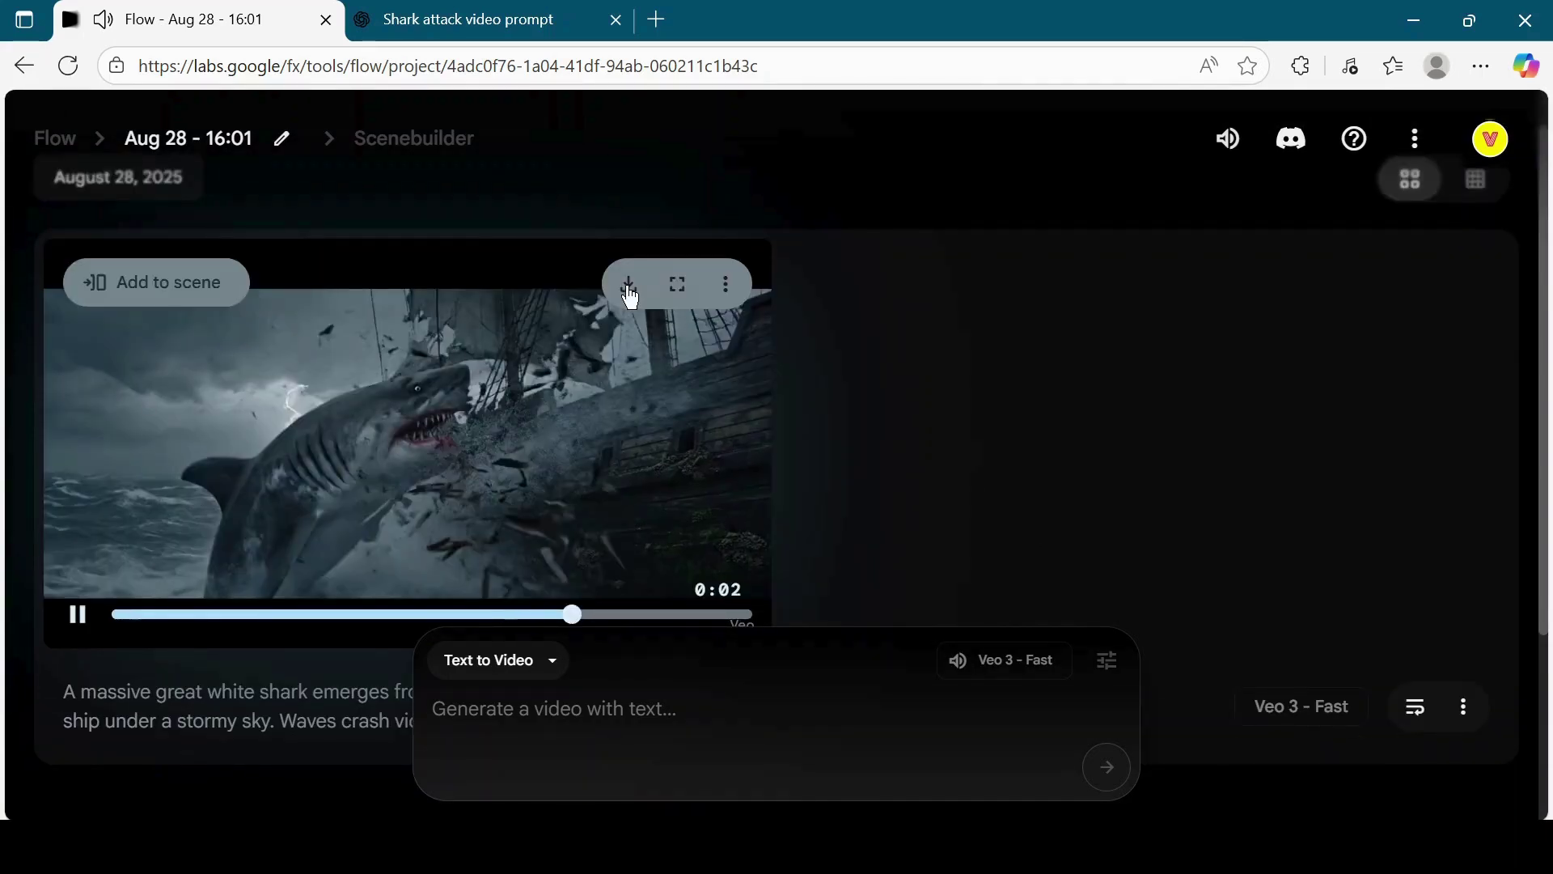
click(630, 288)
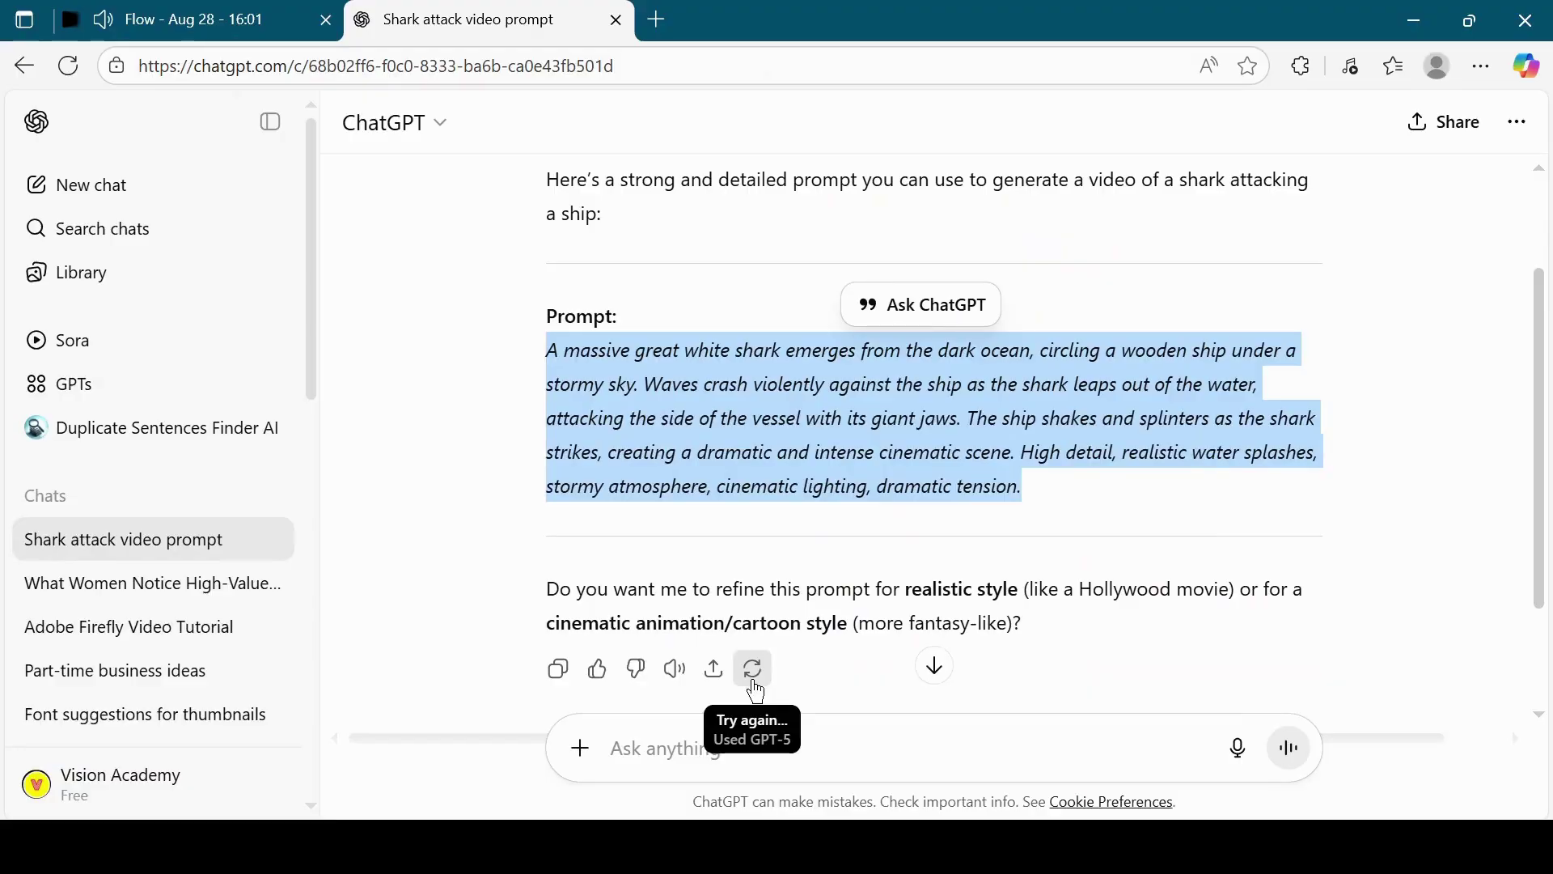
Ask ChatGPT: 'give me the prompt to generate a video ship war is going on'.
scroll(732, 703, down, 1)
click(714, 744)
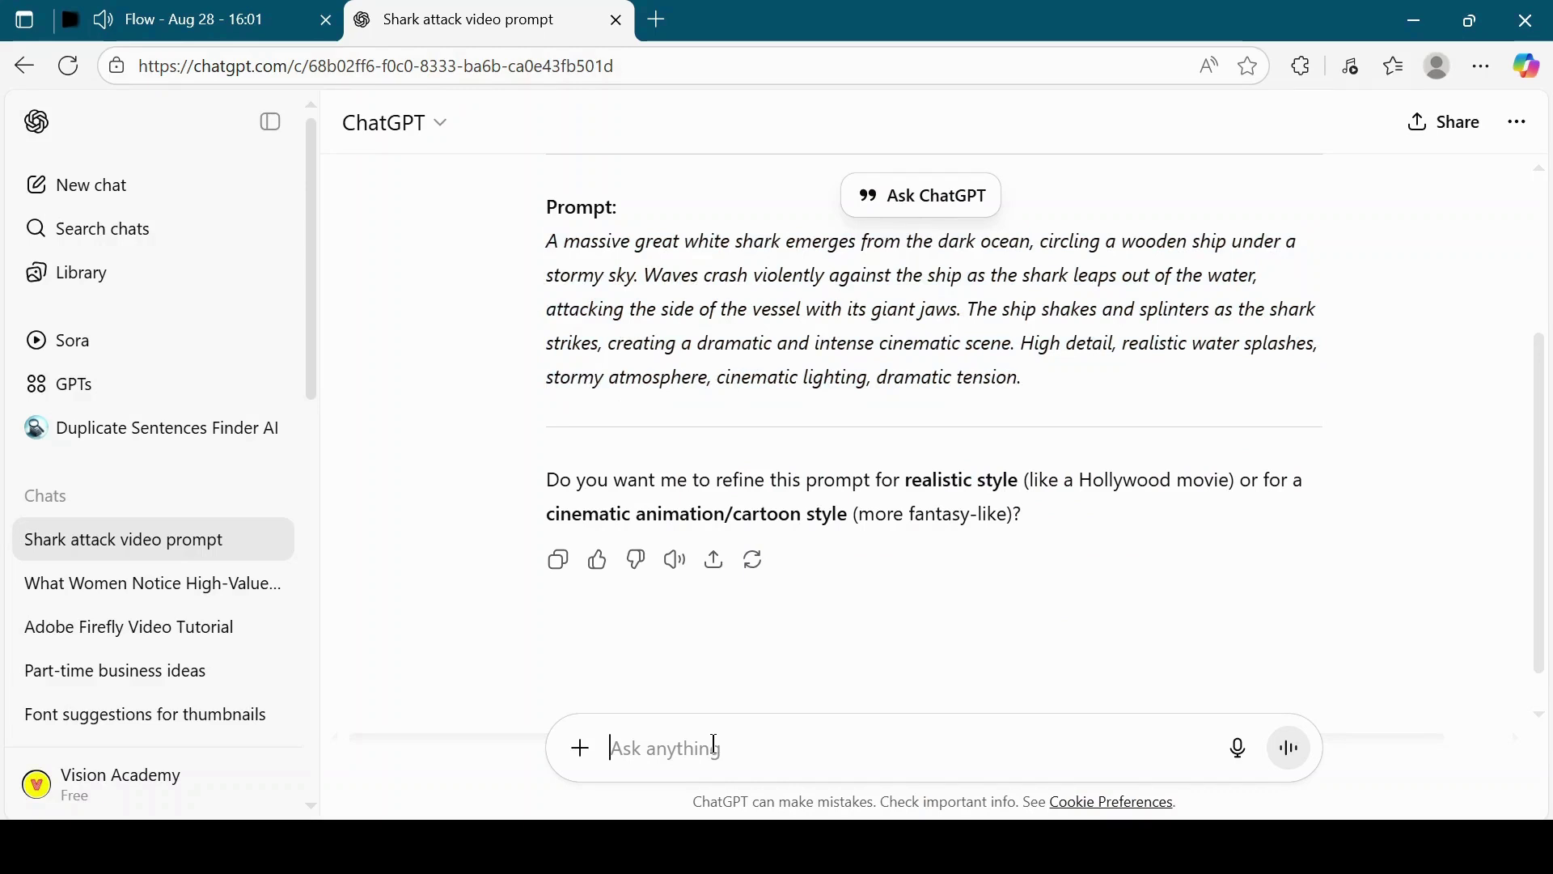
text(give me the prompt to generate a video ship war is going on)
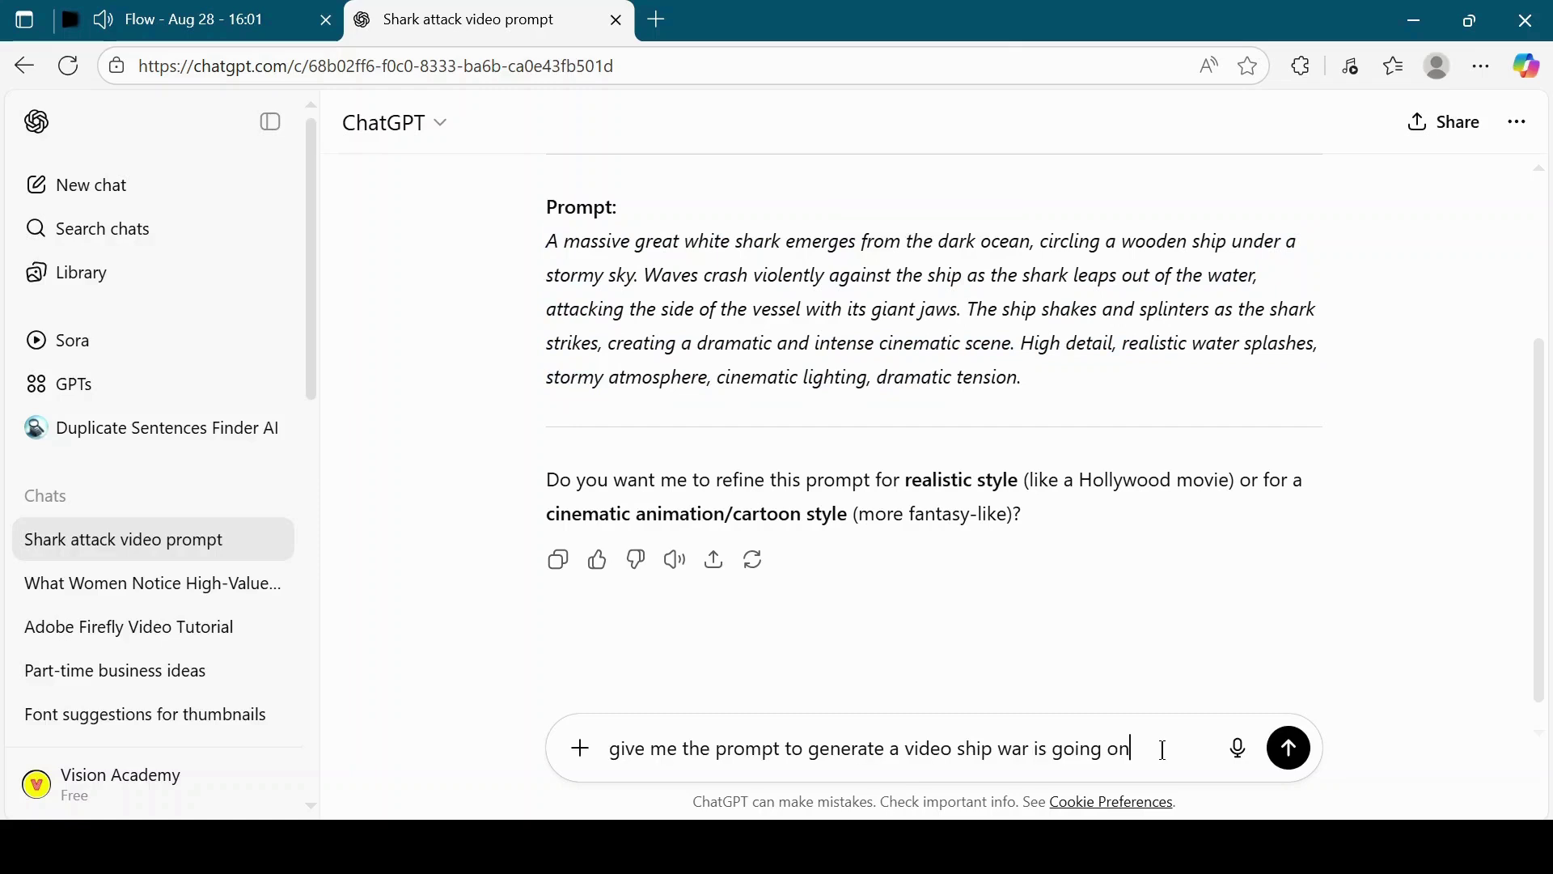
click(1294, 760)
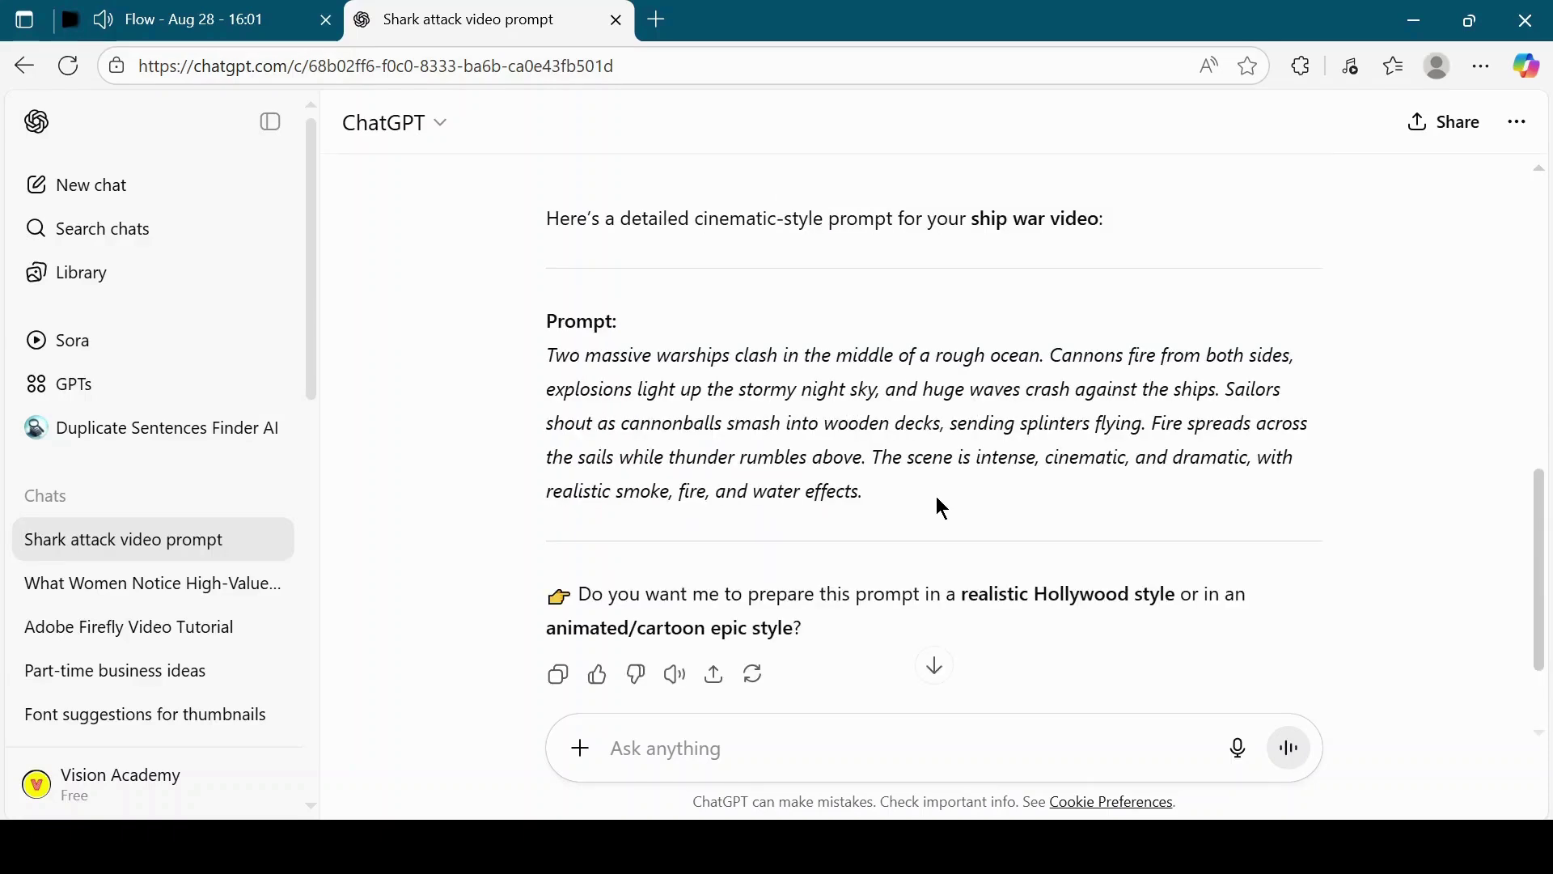
Copy the warship battle prompt from ChatGPT's reply and return to Flow.
drag(896, 495, 534, 360)
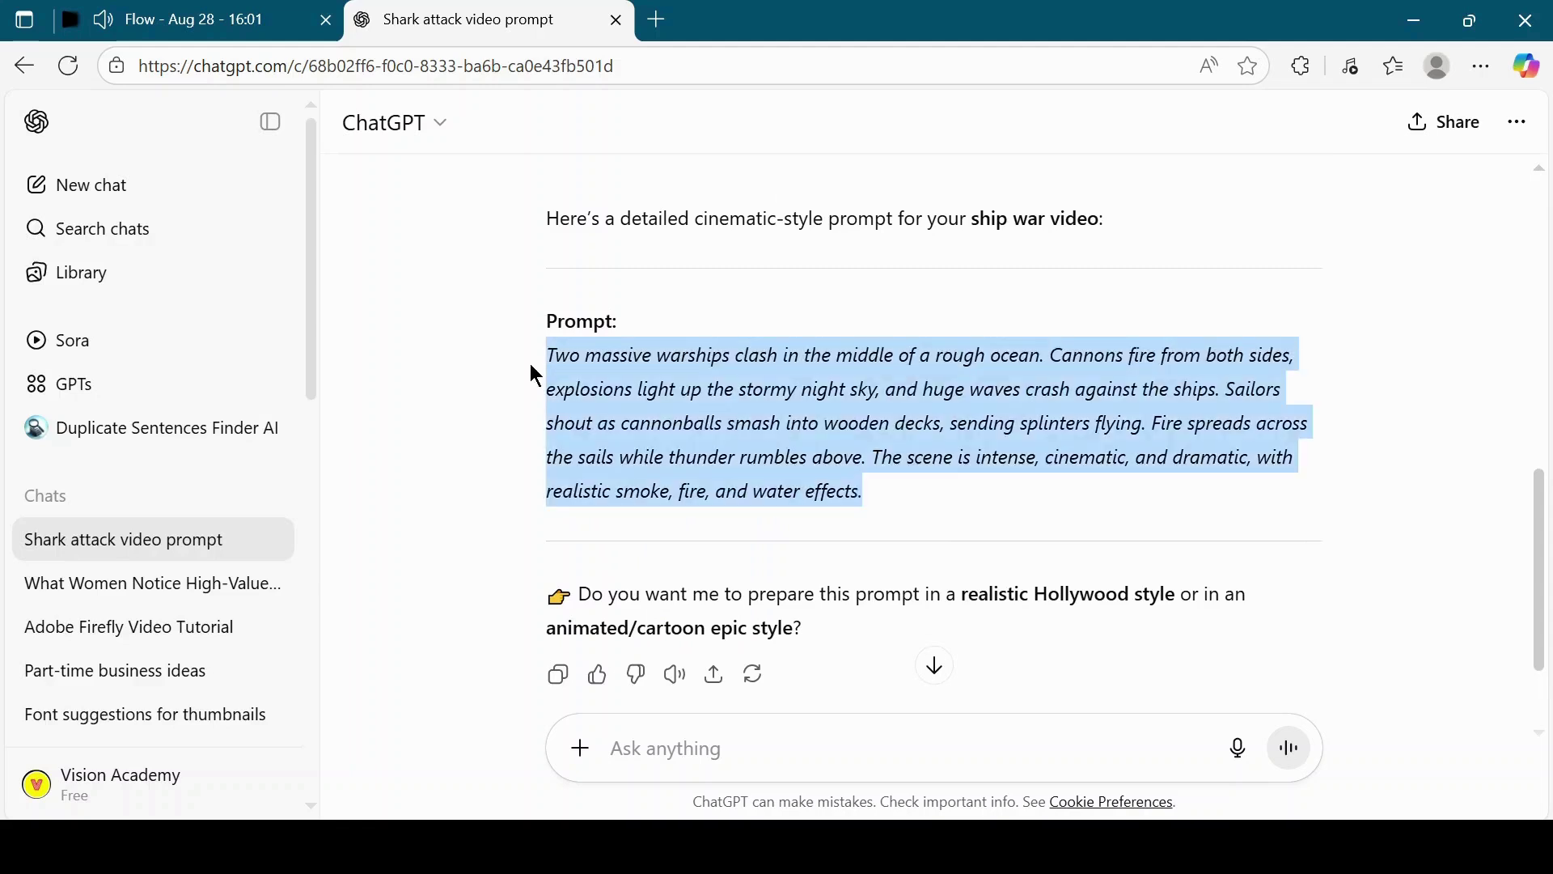
right_click(652, 374)
click(704, 389)
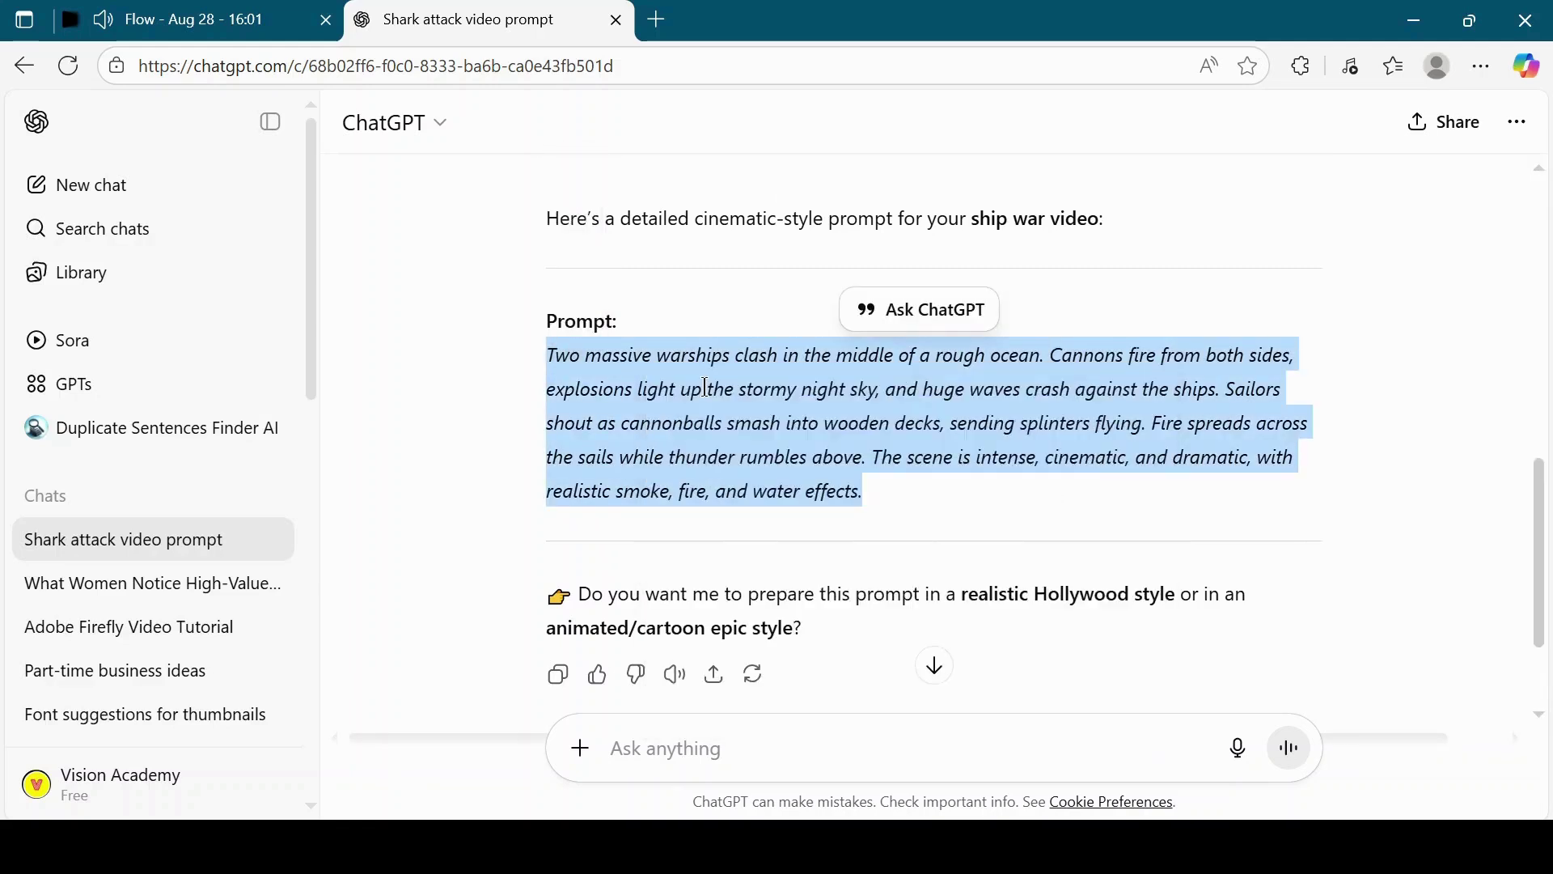
click(256, 16)
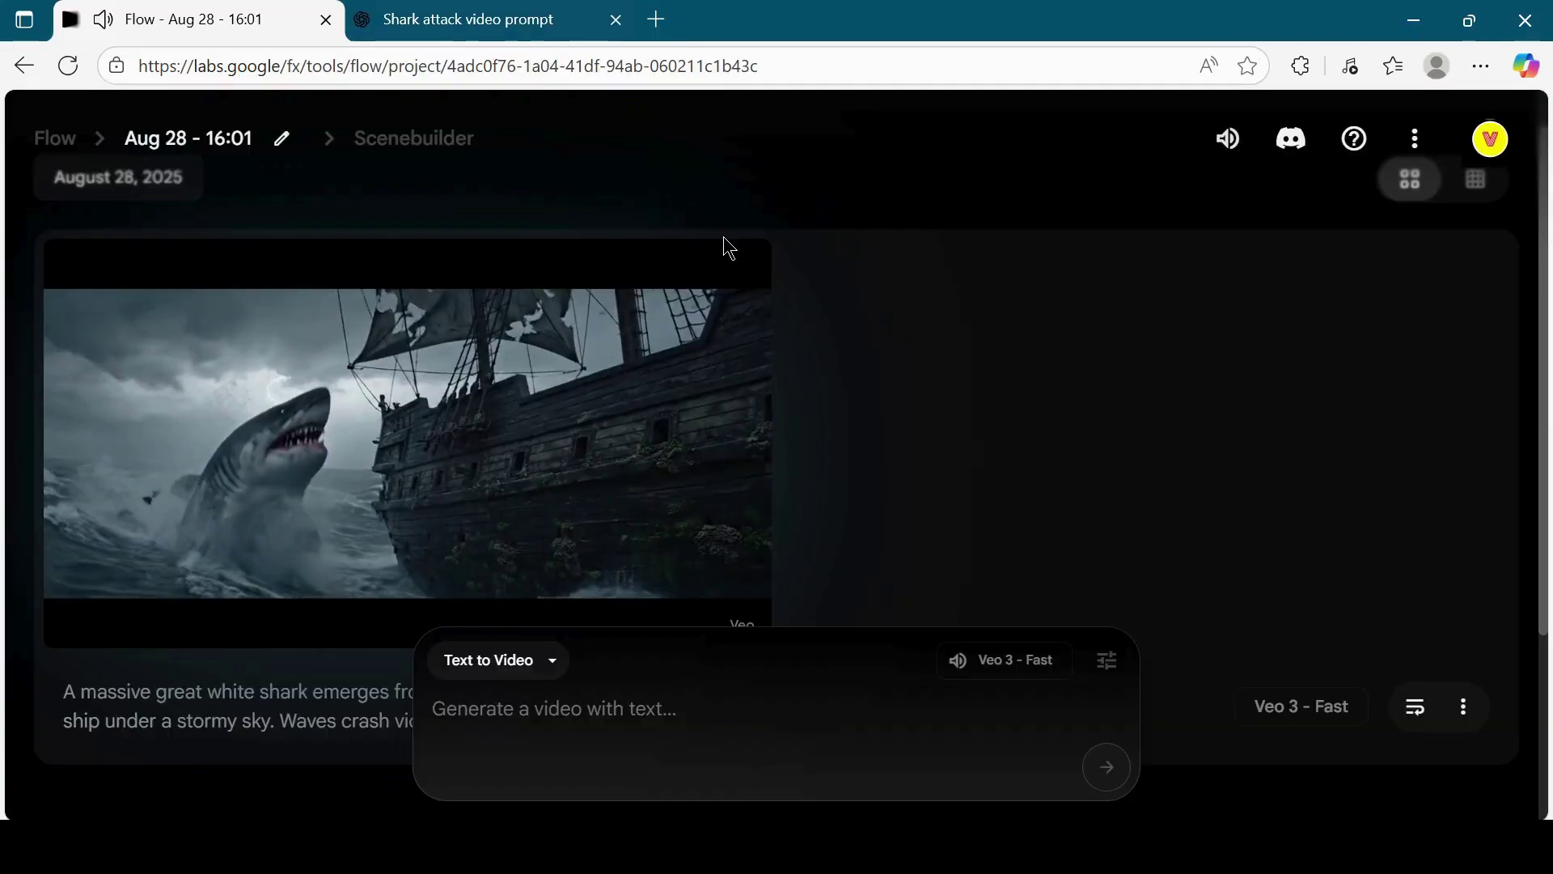
Paste the warship battle prompt into Flow and generate the video.
click(607, 722)
key(ctrl+v)
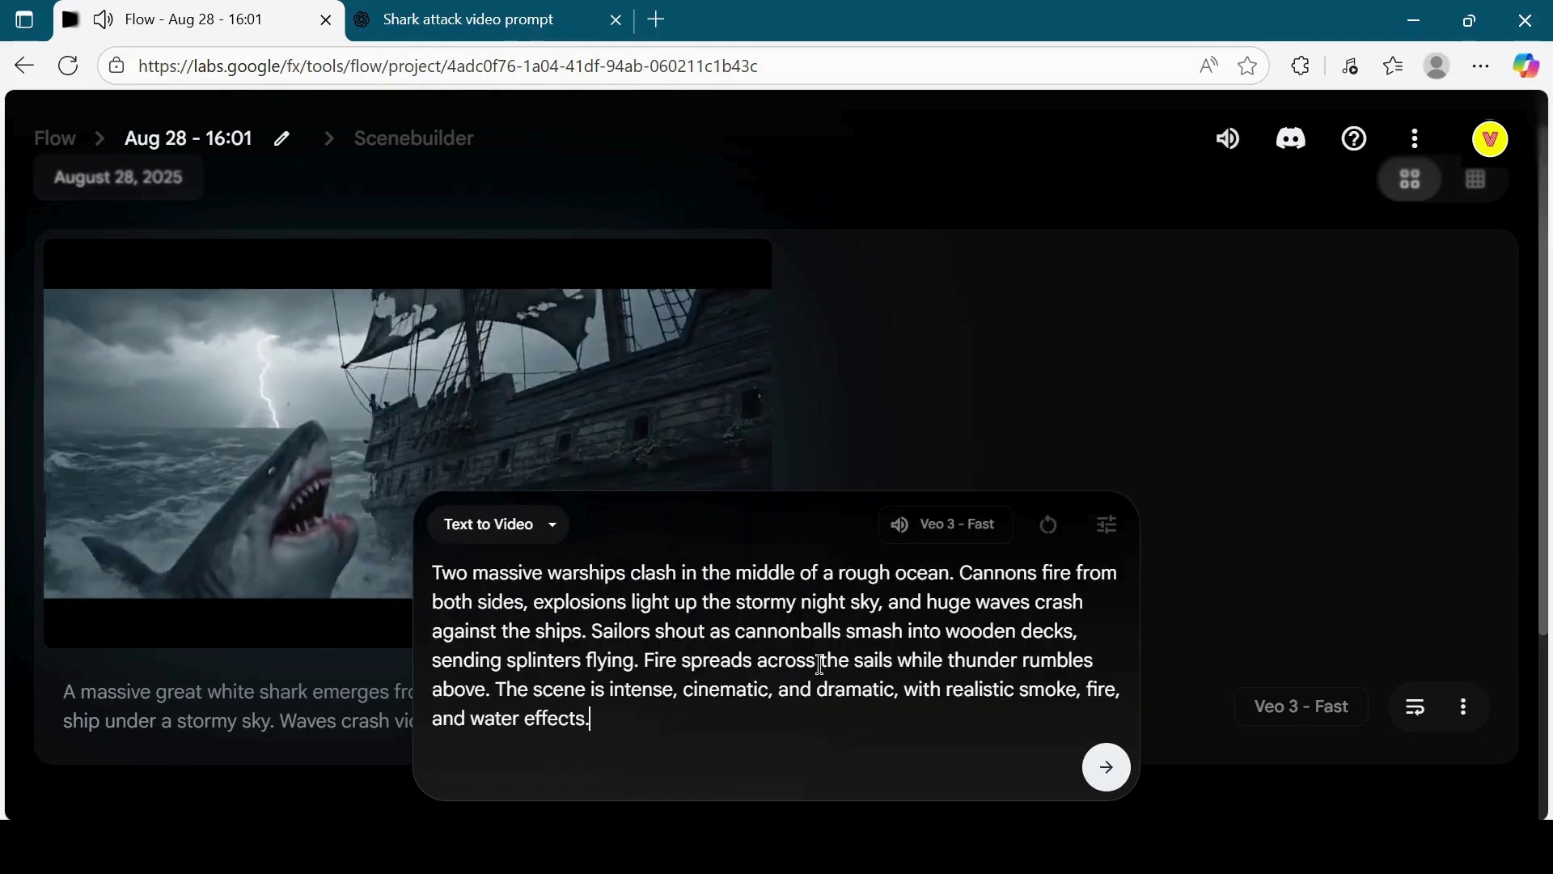
click(1120, 776)
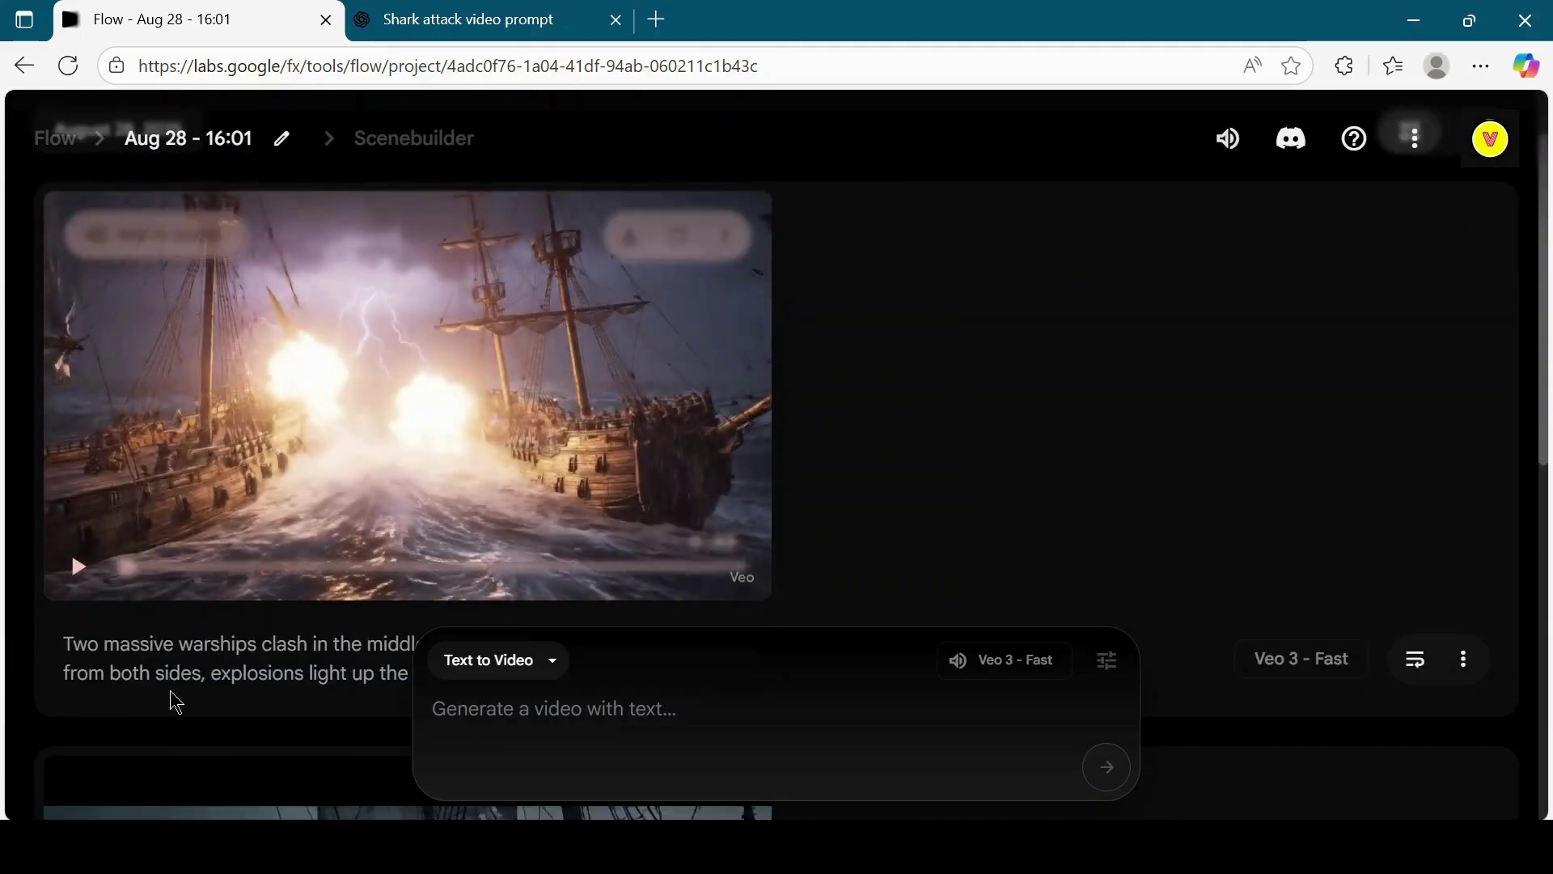
mouse_move(78, 578)
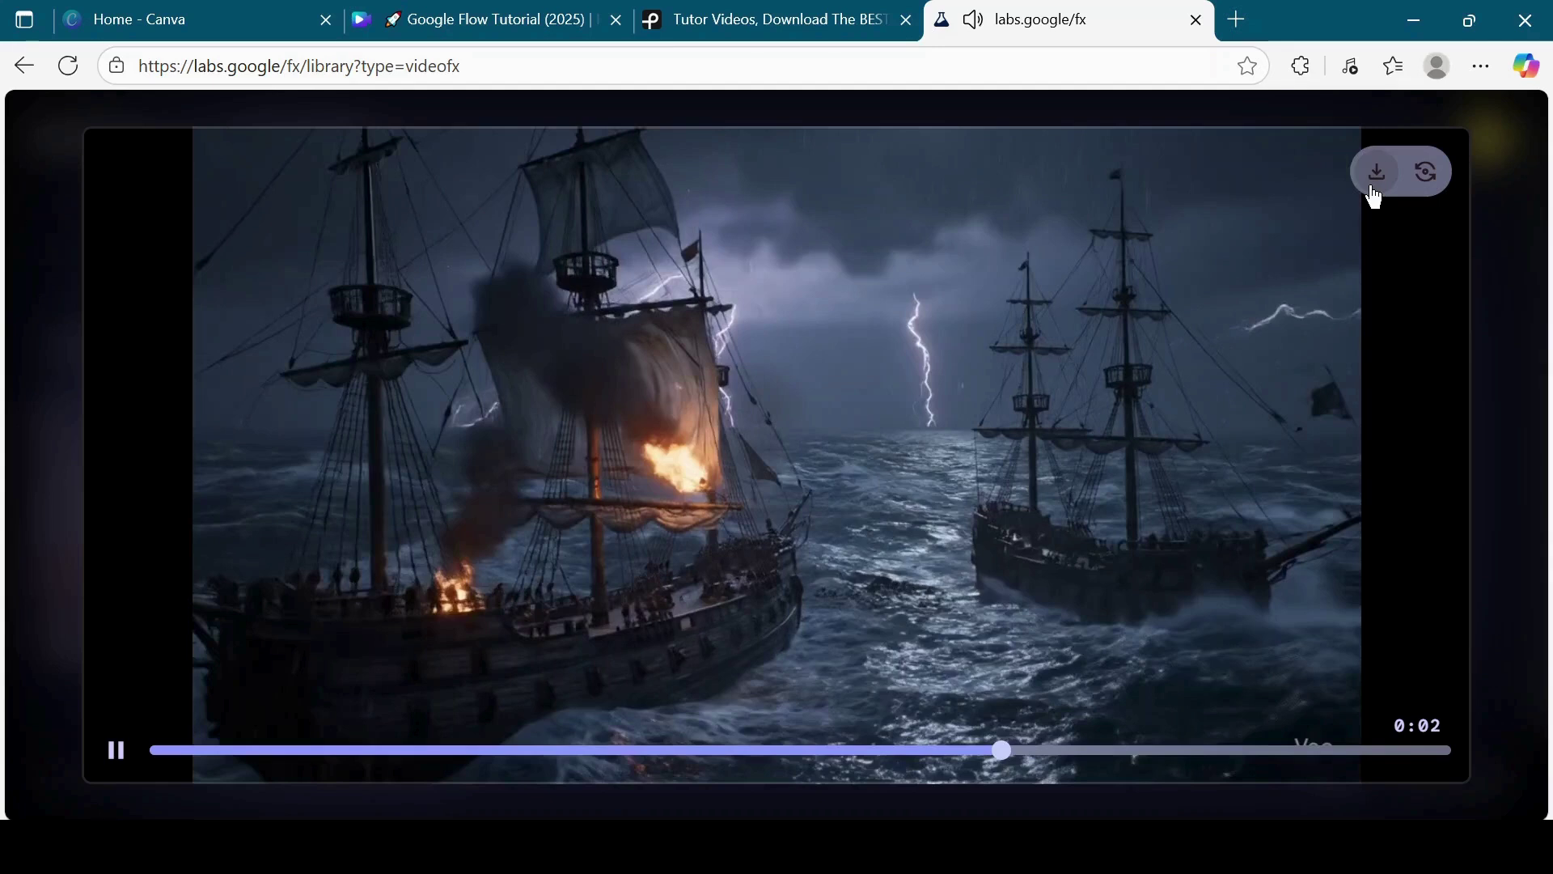
Download the warship battle video as Two_massive_warships_202508281632.mp4.
click(1375, 191)
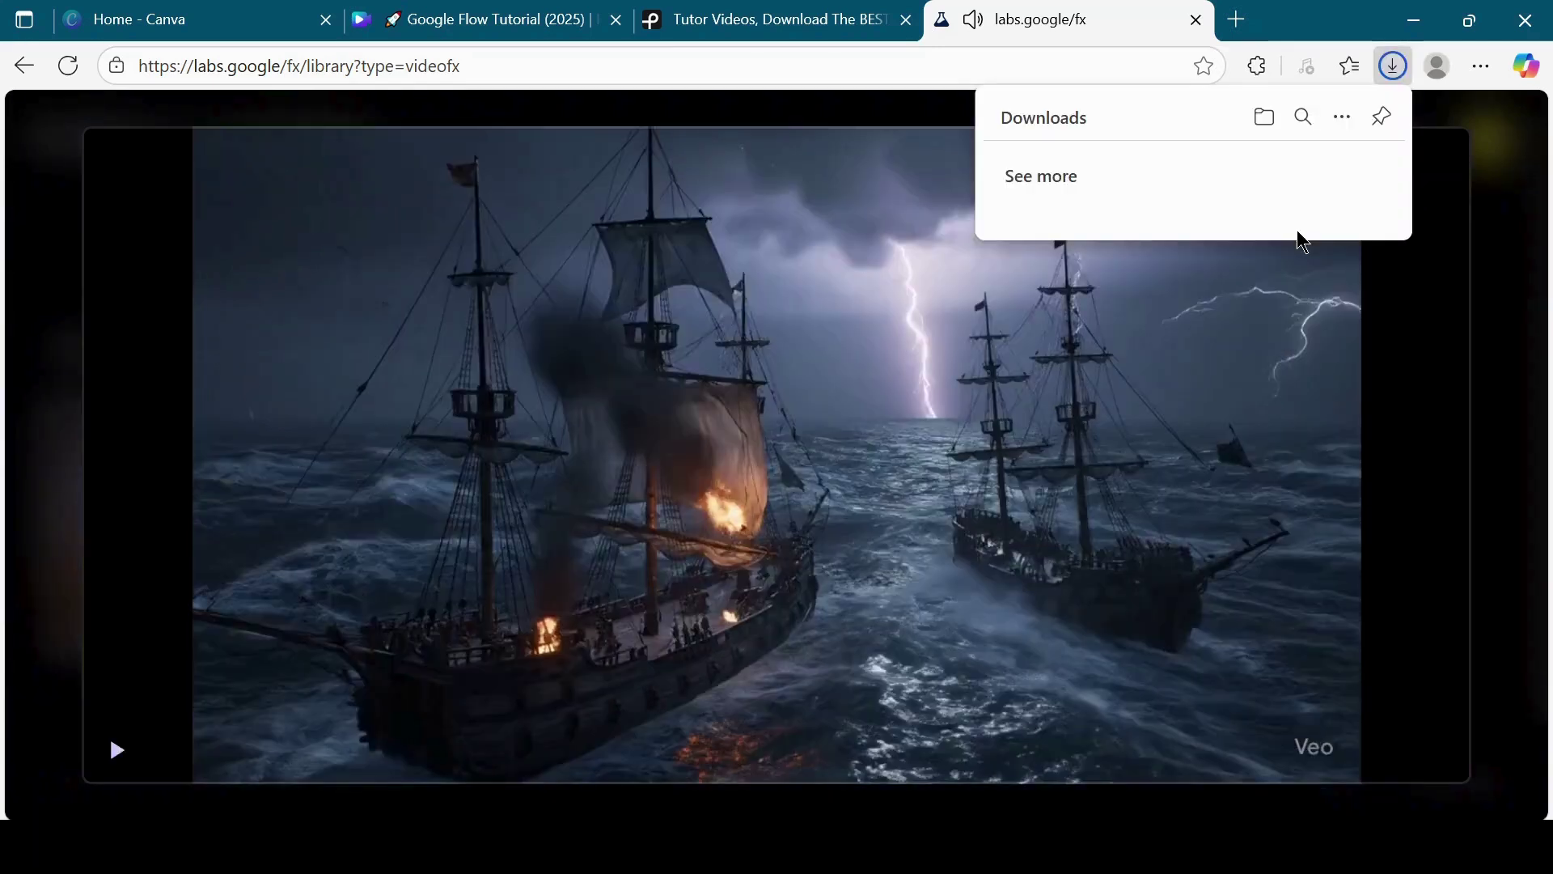